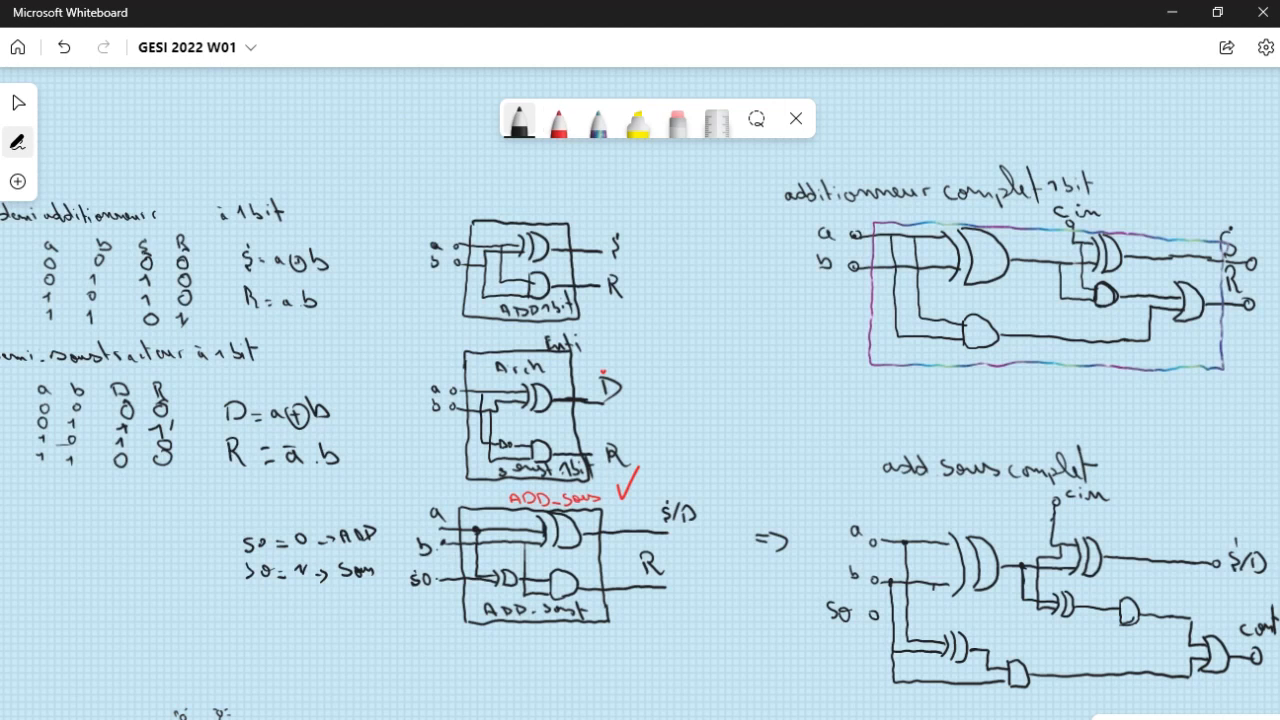
# Circle the half adder's inputs, outputs and middle truth-table rows in black, and title its diagram "Demi add" with a red tick
pyautogui.moveTo(440, 222); pyautogui.dragTo(408, 297)
pyautogui.moveTo(440, 226)
pyautogui.mouseDown()
pyautogui.moveTo(463, 288)
pyautogui.moveTo(409, 297)
pyautogui.mouseUp()
pyautogui.moveTo(624, 223)
pyautogui.mouseDown()
pyautogui.moveTo(596, 294)
pyautogui.moveTo(655, 256)
pyautogui.moveTo(636, 233)
pyautogui.mouseUp()
pyautogui.moveTo(634, 294); pyautogui.dragTo(629, 306)
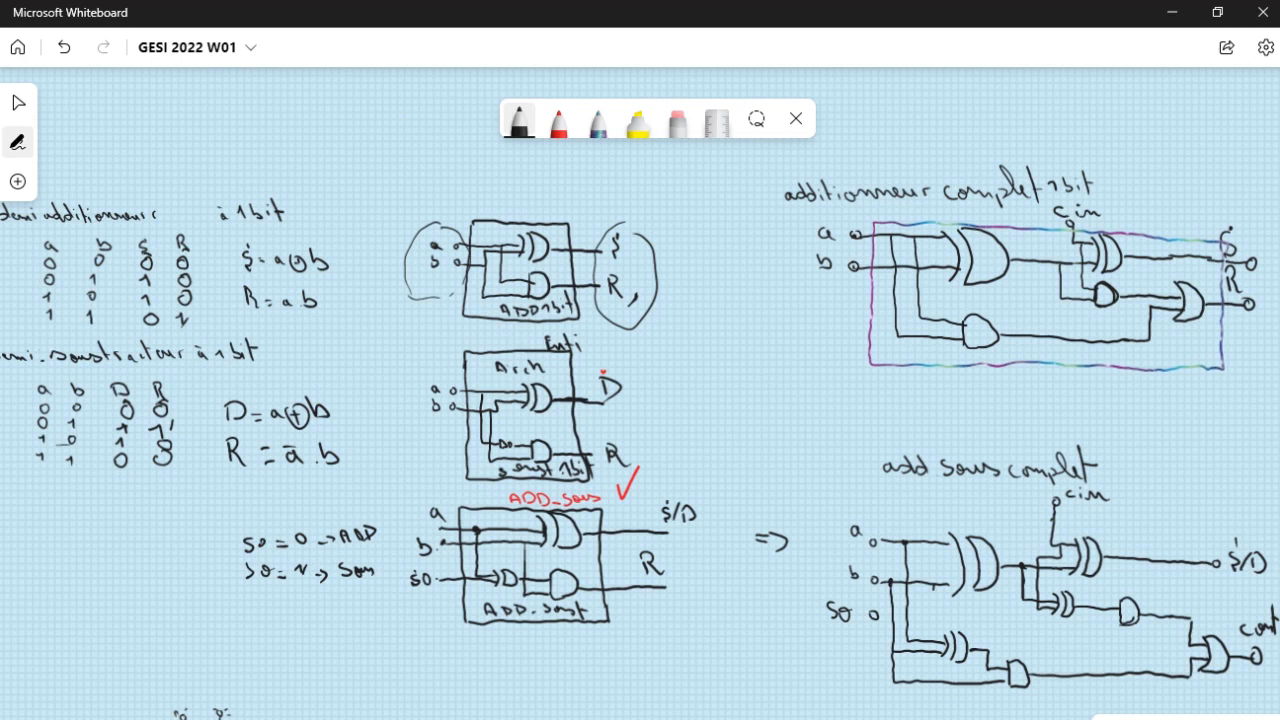
pyautogui.moveTo(120, 270)
pyautogui.mouseDown()
pyautogui.moveTo(32, 265)
pyautogui.moveTo(32, 304)
pyautogui.moveTo(164, 305)
pyautogui.moveTo(150, 270)
pyautogui.moveTo(126, 272)
pyautogui.mouseUp()
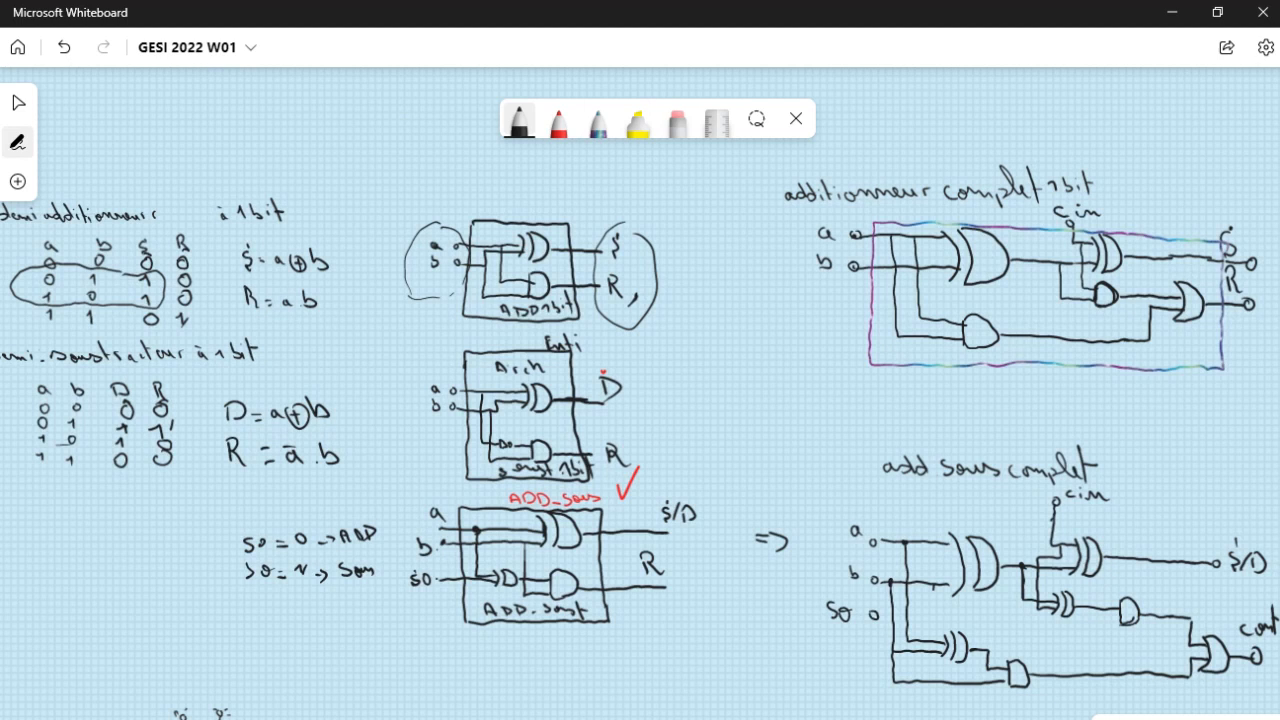
pyautogui.moveTo(481, 189)
pyautogui.mouseDown()
pyautogui.moveTo(483, 206)
pyautogui.moveTo(570, 205)
pyautogui.moveTo(624, 170)
pyautogui.mouseUp()
pyautogui.click(558, 120)
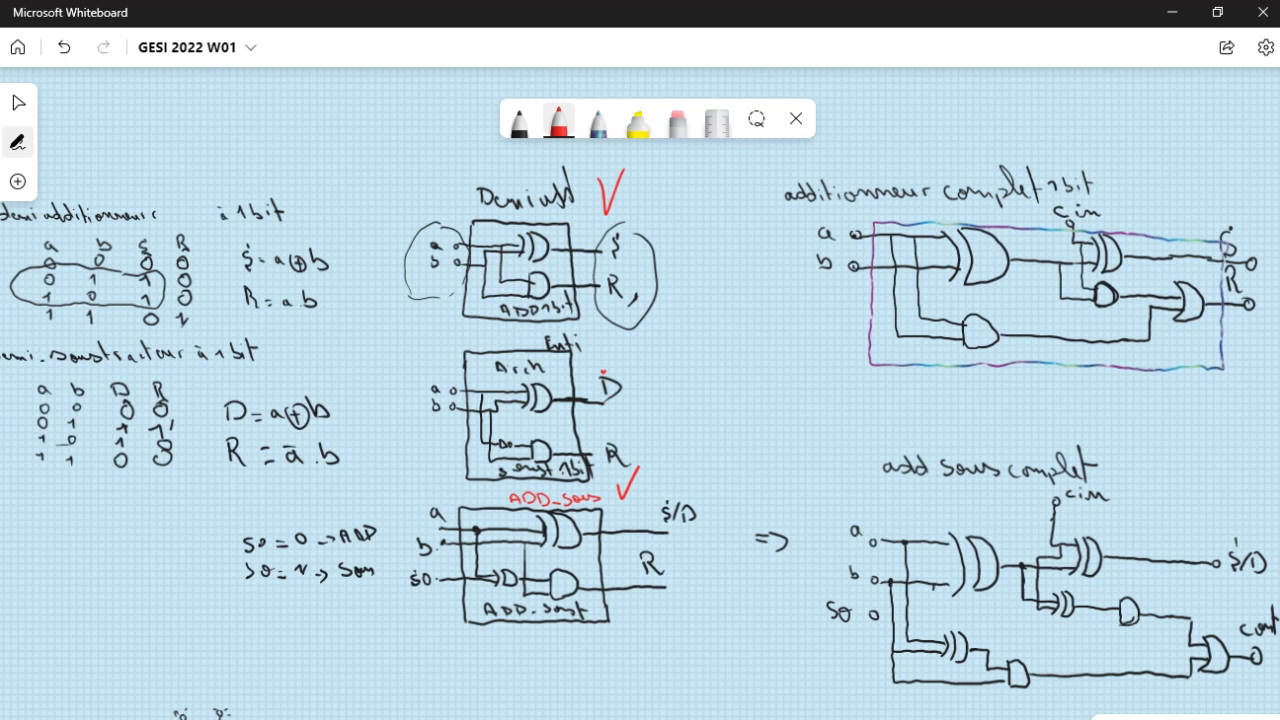
# Circle the D column and middle rows of the half-subtractor truth table in red, and mark its diagram "Sous" with a tick
pyautogui.moveTo(110, 384)
pyautogui.mouseDown()
pyautogui.moveTo(118, 480)
pyautogui.moveTo(136, 430)
pyautogui.moveTo(124, 364)
pyautogui.mouseUp()
pyautogui.moveTo(130, 420)
pyautogui.mouseDown()
pyautogui.moveTo(48, 414)
pyautogui.moveTo(22, 432)
pyautogui.moveTo(80, 452)
pyautogui.moveTo(134, 440)
pyautogui.moveTo(132, 422)
pyautogui.mouseUp()
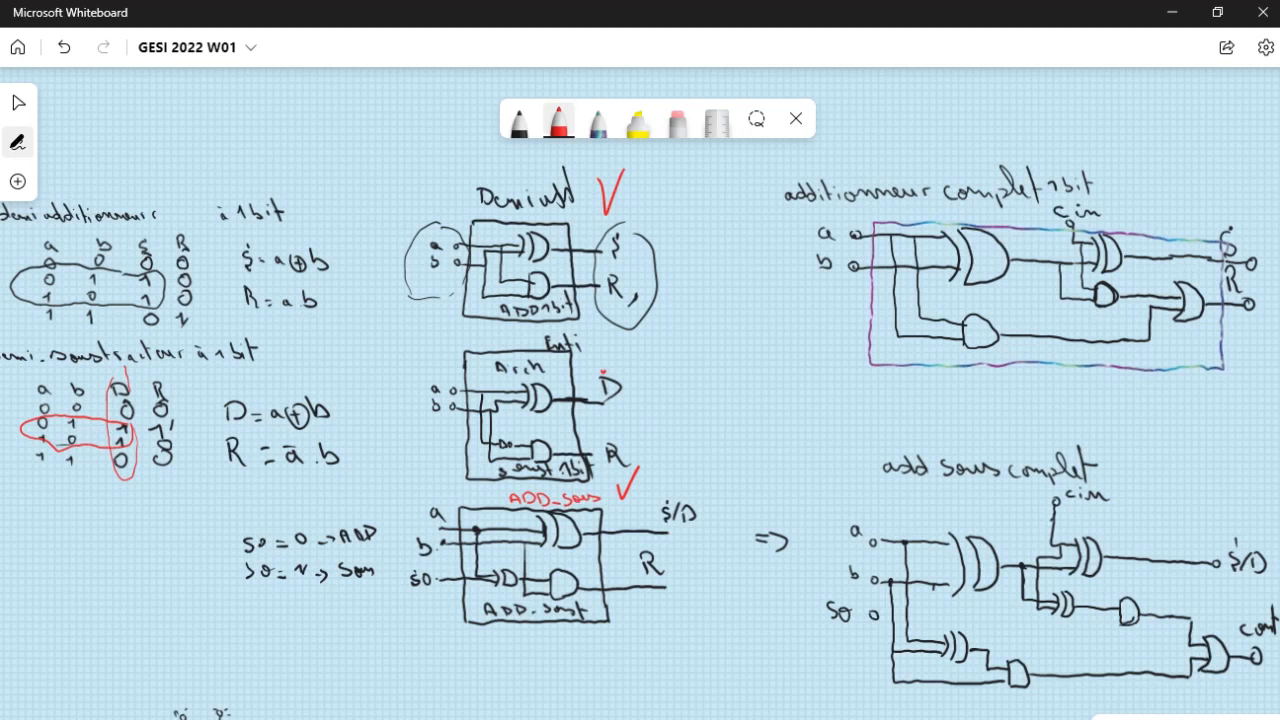
pyautogui.moveTo(593, 357)
pyautogui.mouseDown()
pyautogui.moveTo(619, 335)
pyautogui.moveTo(546, 348)
pyautogui.moveTo(588, 346)
pyautogui.mouseUp()
# Annotate the ADD_Sous diagram in red: circle SO, box its XOR gate, tick the title, and note an A, S column of 0, 0, 1, 1
pyautogui.moveTo(436, 566)
pyautogui.mouseDown()
pyautogui.moveTo(387, 590)
pyautogui.moveTo(430, 610)
pyautogui.moveTo(440, 566)
pyautogui.mouseUp()
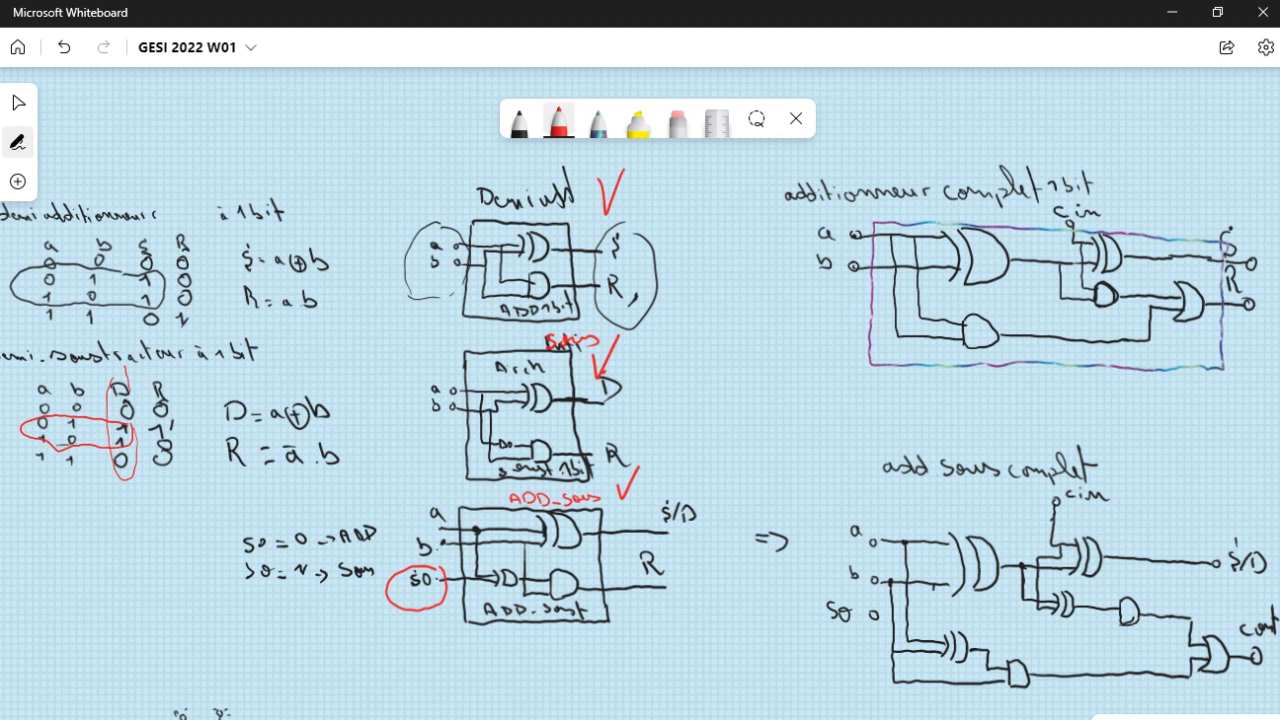
pyautogui.moveTo(673, 343)
pyautogui.mouseDown()
pyautogui.moveTo(675, 368)
pyautogui.moveTo(698, 336)
pyautogui.moveTo(679, 406)
pyautogui.mouseUp()
pyautogui.moveTo(714, 318); pyautogui.dragTo(718, 328)
pyautogui.moveTo(510, 553)
pyautogui.mouseDown()
pyautogui.moveTo(478, 553)
pyautogui.moveTo(475, 614)
pyautogui.moveTo(512, 617)
pyautogui.moveTo(520, 557)
pyautogui.moveTo(506, 556)
pyautogui.mouseUp()
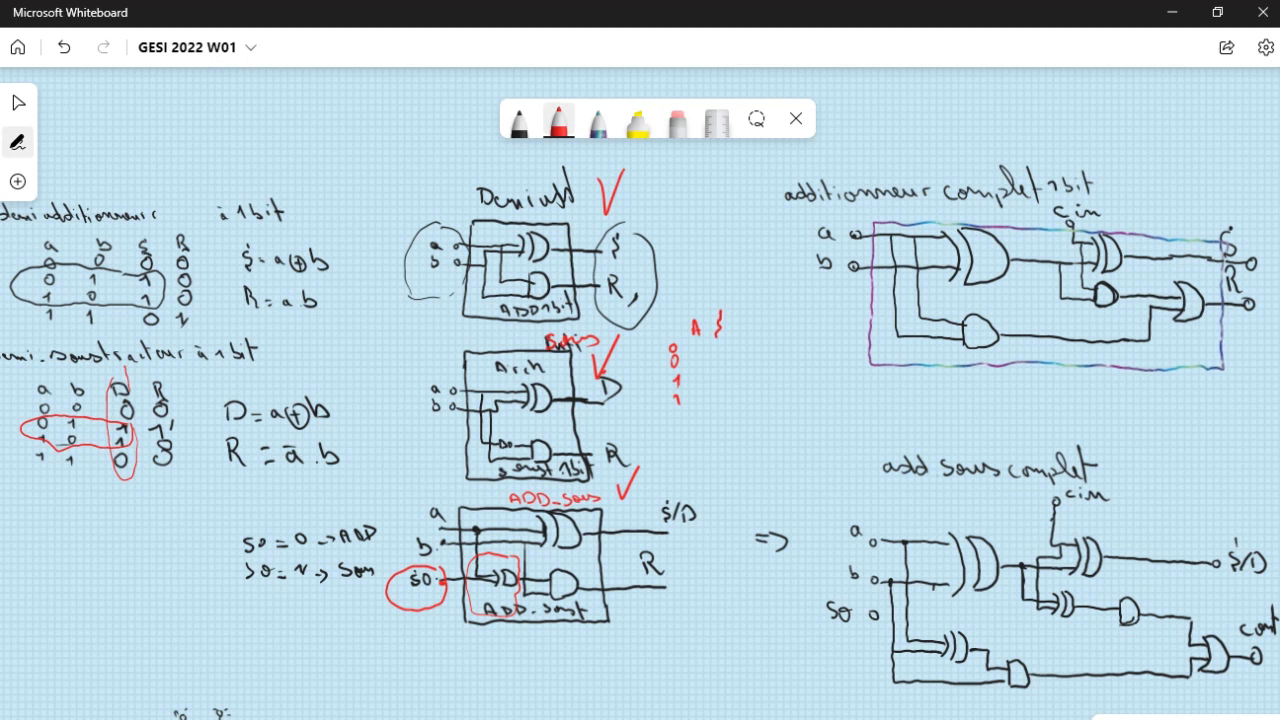
pyautogui.moveTo(494, 495); pyautogui.dragTo(491, 506)
# Circle Cin and box the two half-adder stages in the full 1-bit adder diagram in red
pyautogui.moveTo(1102, 197)
pyautogui.mouseDown()
pyautogui.moveTo(1056, 191)
pyautogui.moveTo(1040, 226)
pyautogui.moveTo(1084, 234)
pyautogui.moveTo(1116, 222)
pyautogui.moveTo(1110, 200)
pyautogui.mouseUp()
pyautogui.moveTo(881, 207)
pyautogui.mouseDown()
pyautogui.moveTo(882, 342)
pyautogui.moveTo(1008, 352)
pyautogui.moveTo(1012, 216)
pyautogui.moveTo(880, 210)
pyautogui.mouseUp()
pyautogui.moveTo(1048, 222)
pyautogui.mouseDown()
pyautogui.moveTo(1050, 306)
pyautogui.moveTo(1108, 322)
pyautogui.moveTo(1140, 262)
pyautogui.moveTo(1141, 227)
pyautogui.moveTo(1042, 227)
pyautogui.mouseUp()
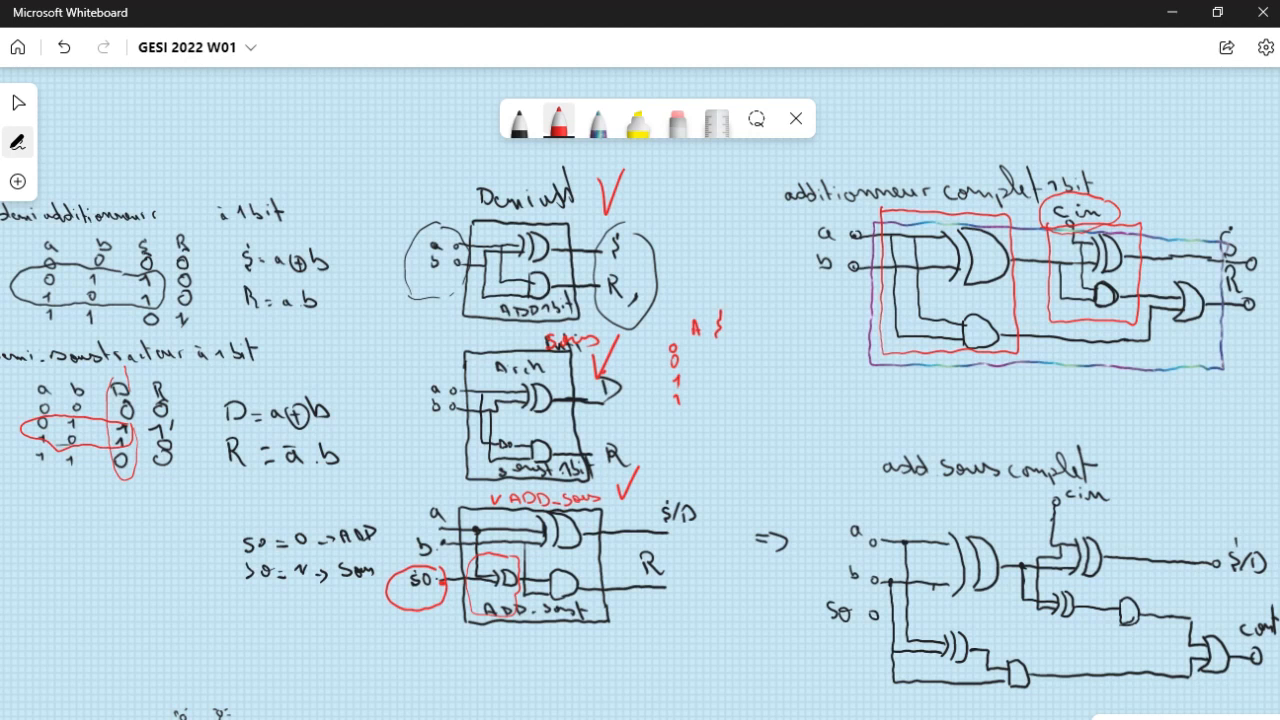
# Circle the two lower XOR gates and outline the two half stages in the complete adder-subtractor diagram
pyautogui.moveTo(962, 620)
pyautogui.mouseDown()
pyautogui.moveTo(928, 674)
pyautogui.moveTo(986, 620)
pyautogui.mouseUp()
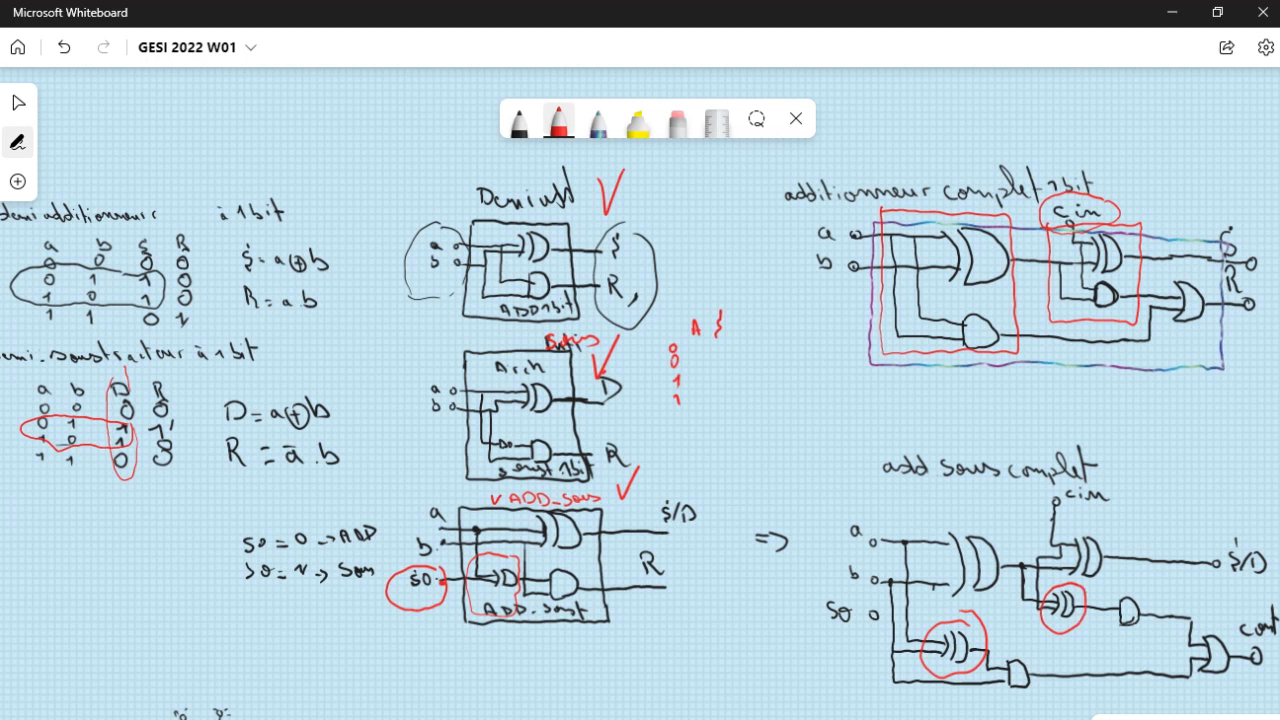
pyautogui.moveTo(1160, 648); pyautogui.dragTo(1150, 520)
pyautogui.moveTo(926, 522); pyautogui.dragTo(932, 618)
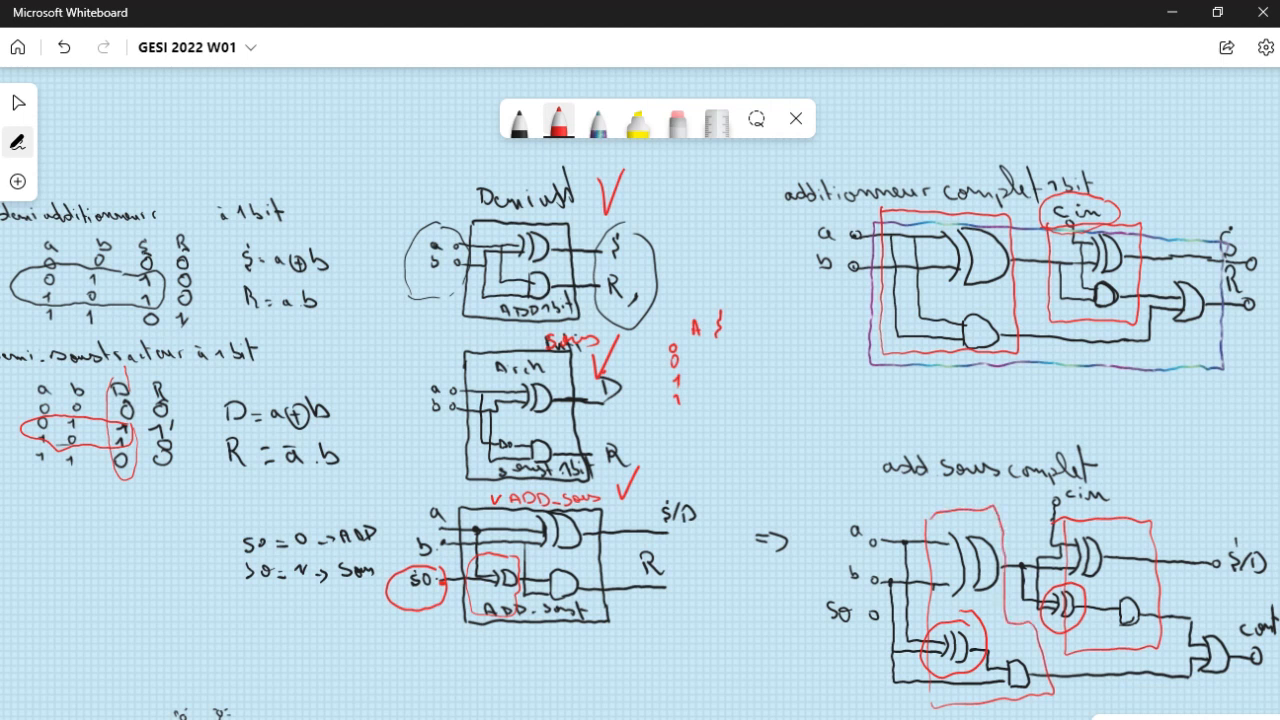
# Label the output OR gate "ou" and frame the whole complete adder-subtractor circuit in red
pyautogui.moveTo(1208, 628); pyautogui.dragTo(1224, 625)
pyautogui.moveTo(1066, 697); pyautogui.dragTo(1208, 700)
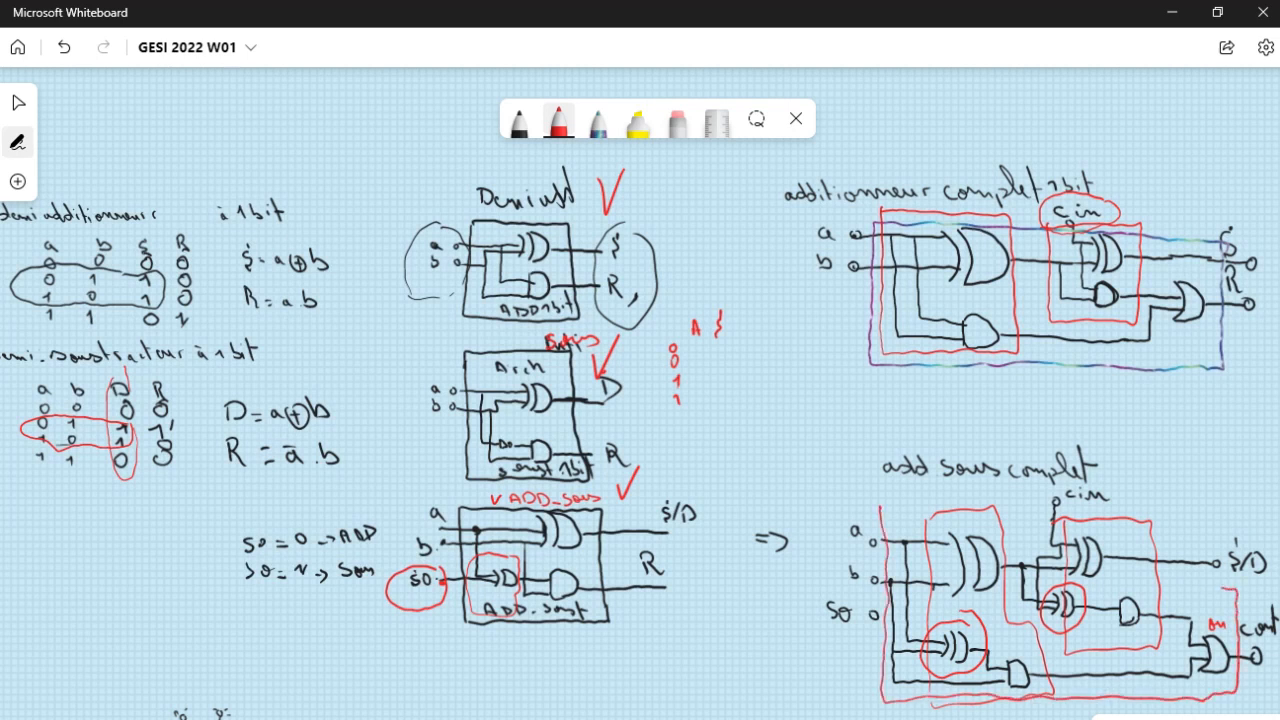
pyautogui.moveTo(1040, 517); pyautogui.dragTo(878, 512)
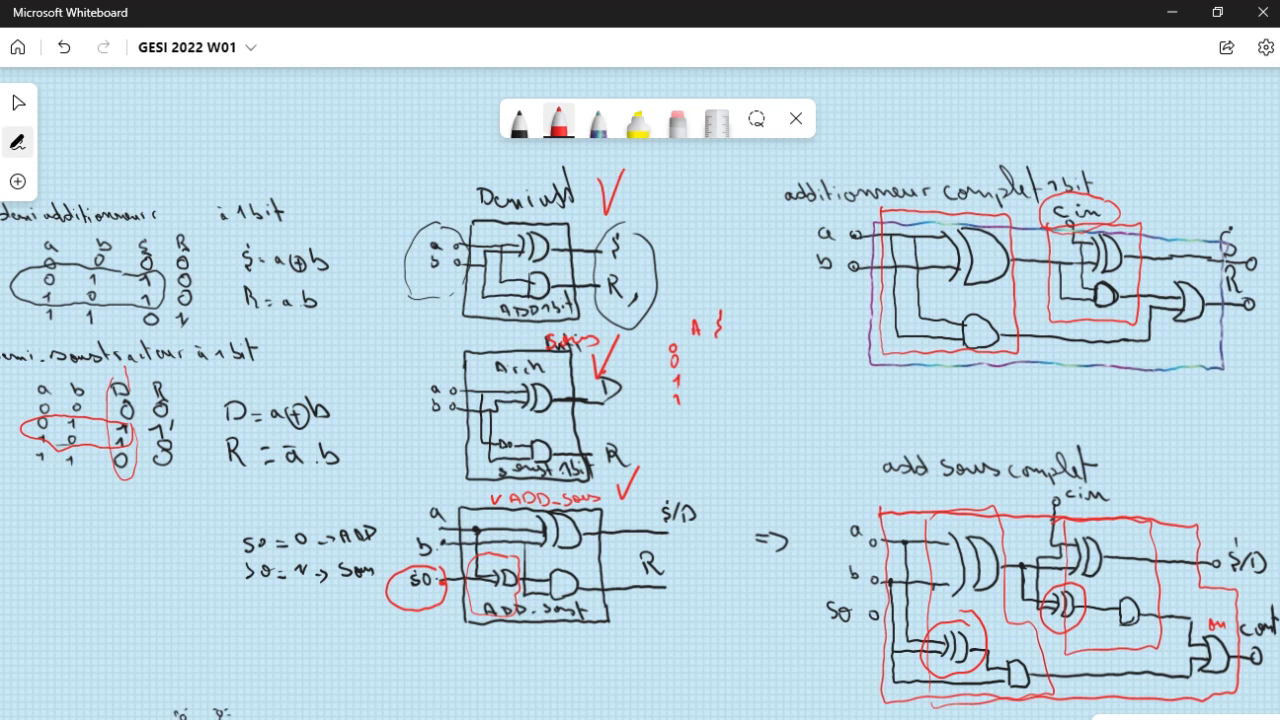
# Switch to the Logisim window containing the main circuit of Addionneur4Bits
pyautogui.moveTo(1279, 262)
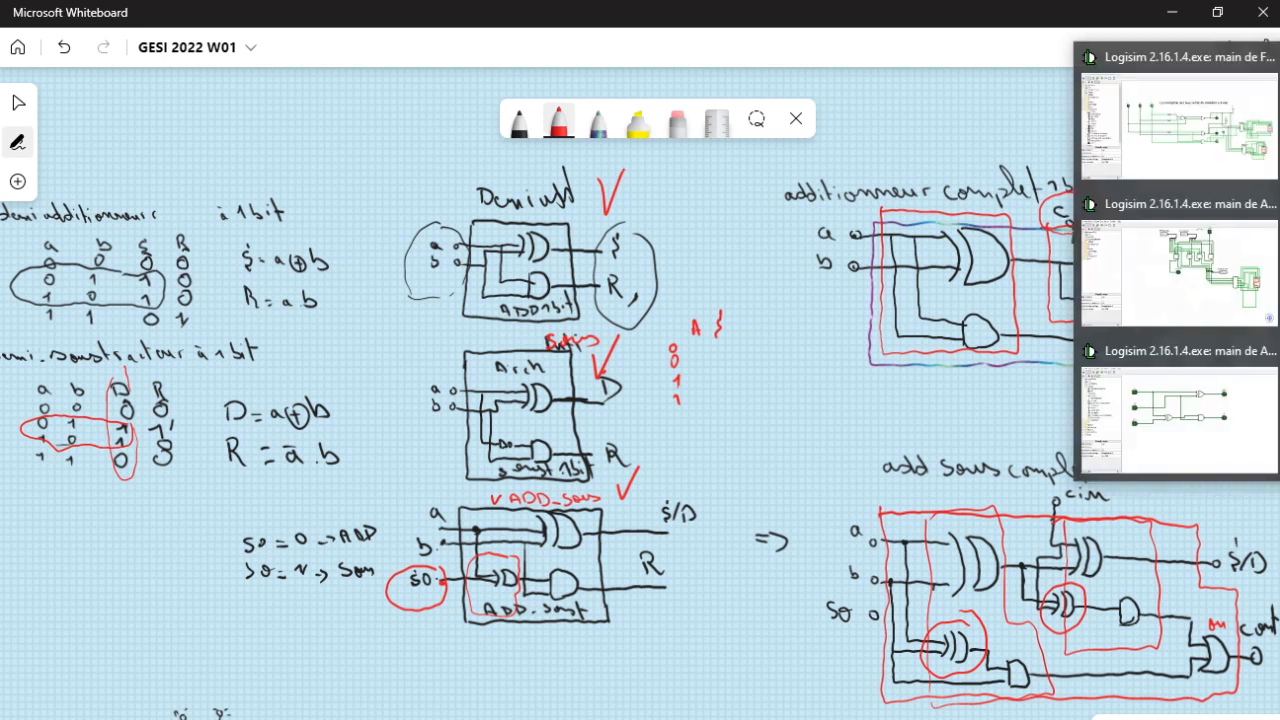
pyautogui.click(1188, 140)
pyautogui.moveTo(1279, 262)
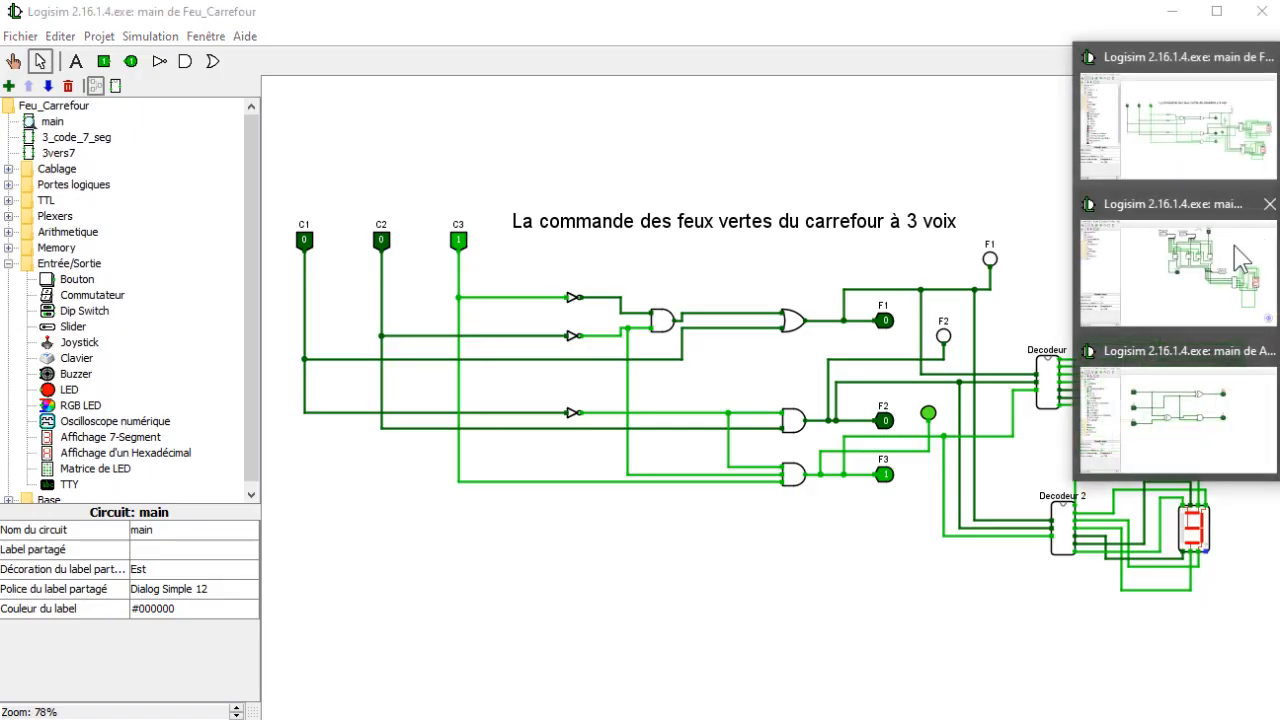
pyautogui.click(1130, 345)
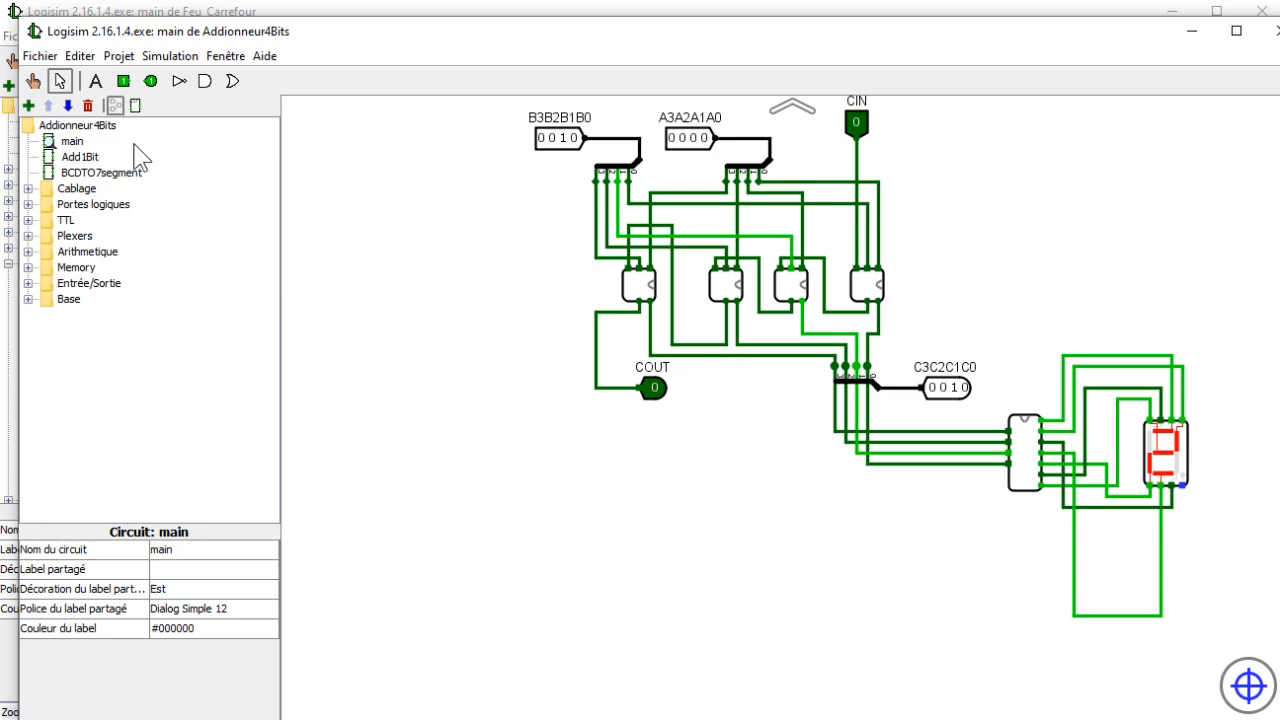
pyautogui.rightClick(86, 132)
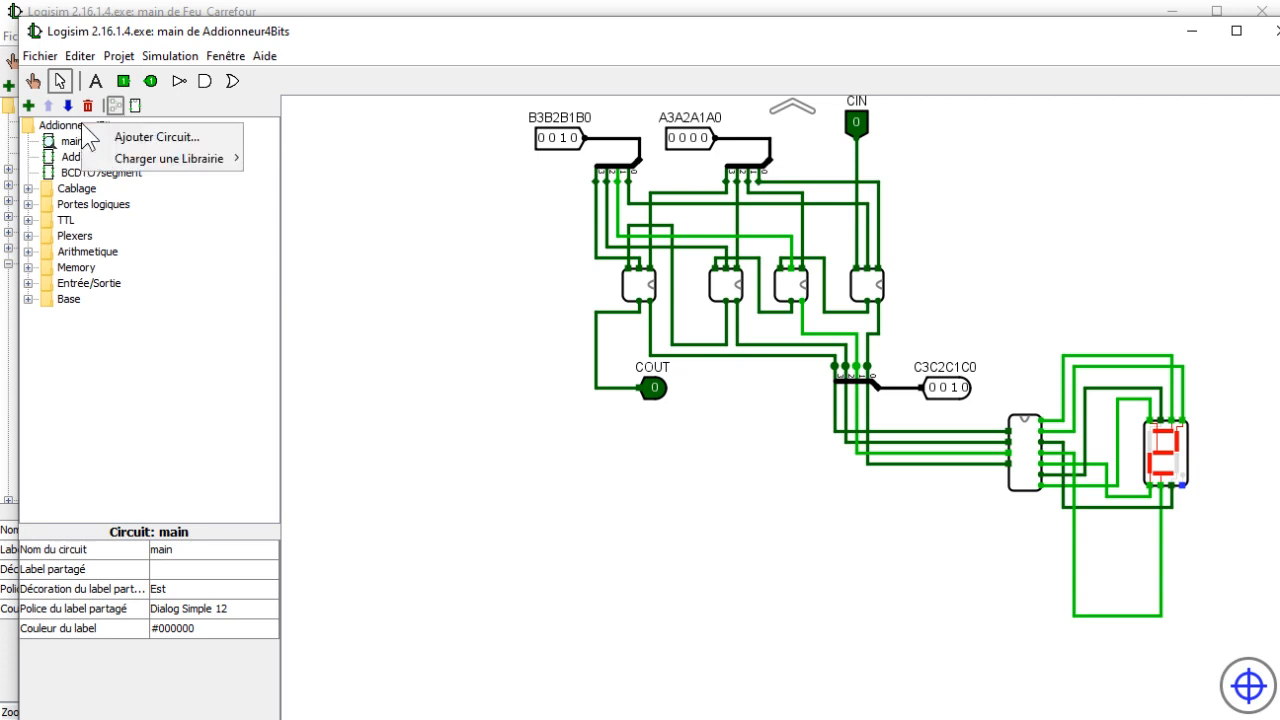
pyautogui.click(966, 216)
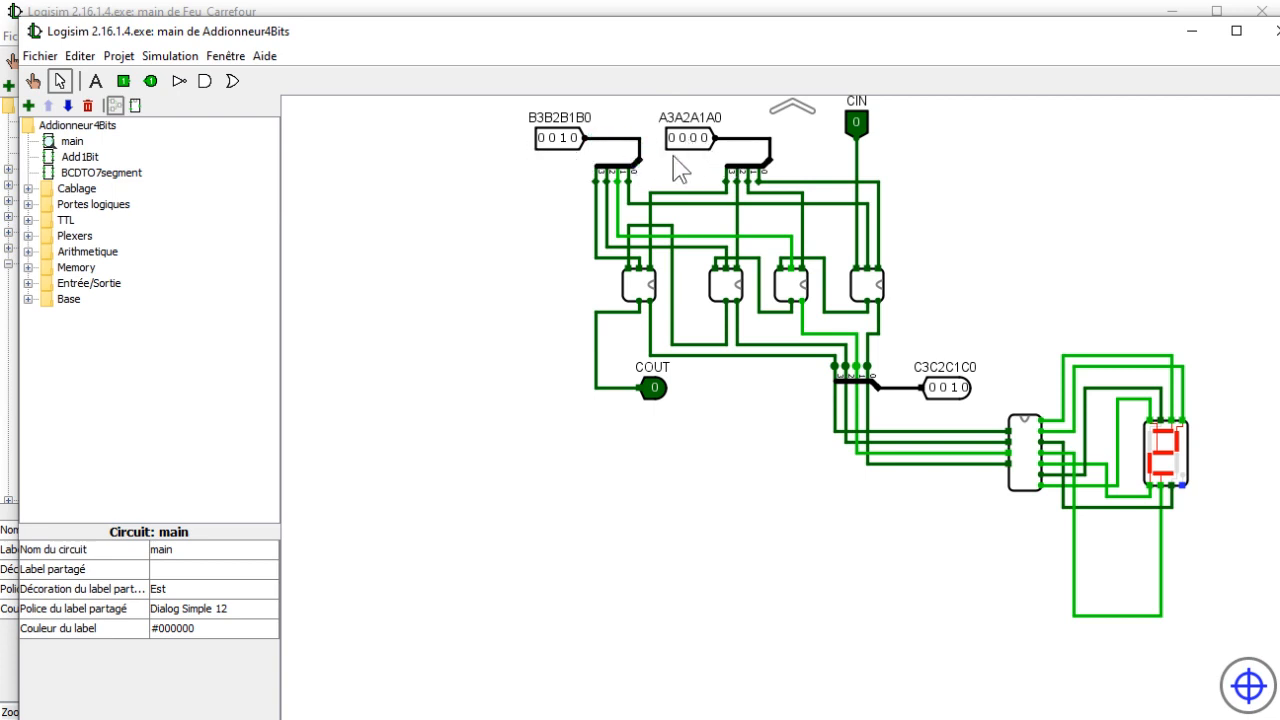
# Simulate the 4-bit adder with input A3A2A1A0 set to 0001 and B3B2B1B0 set to 0110
pyautogui.click(705, 142)
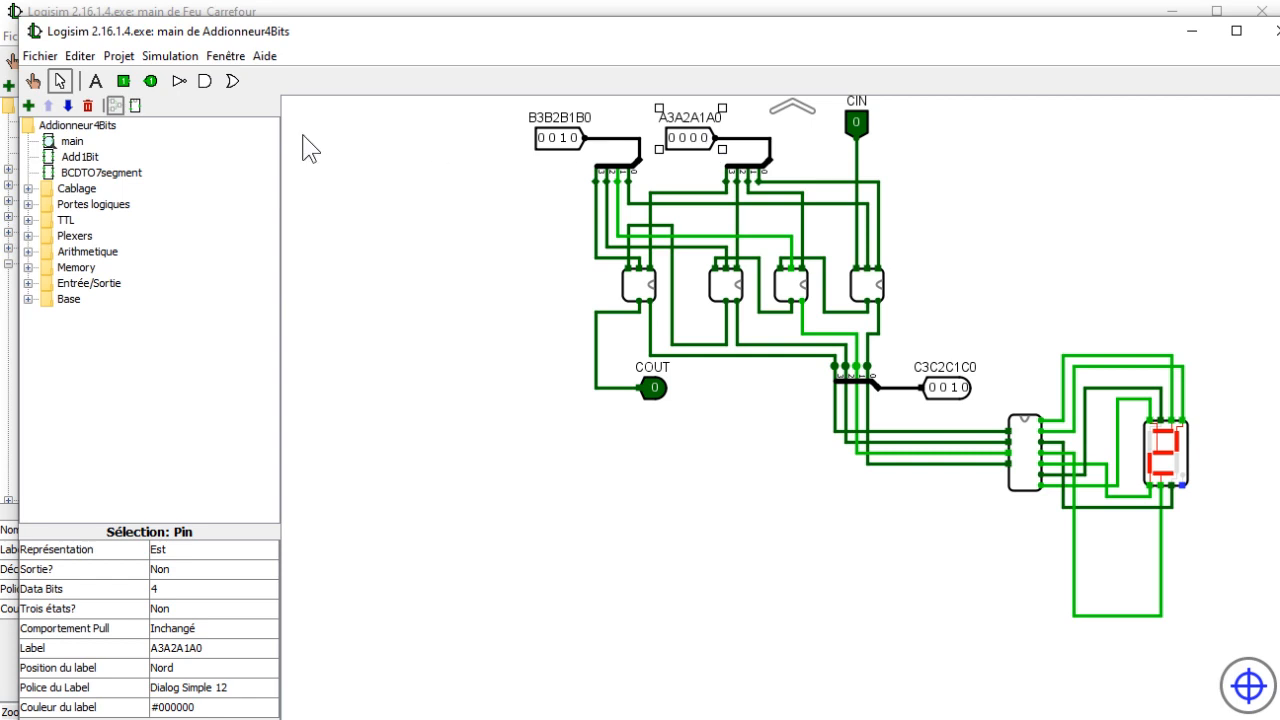
pyautogui.click(33, 81)
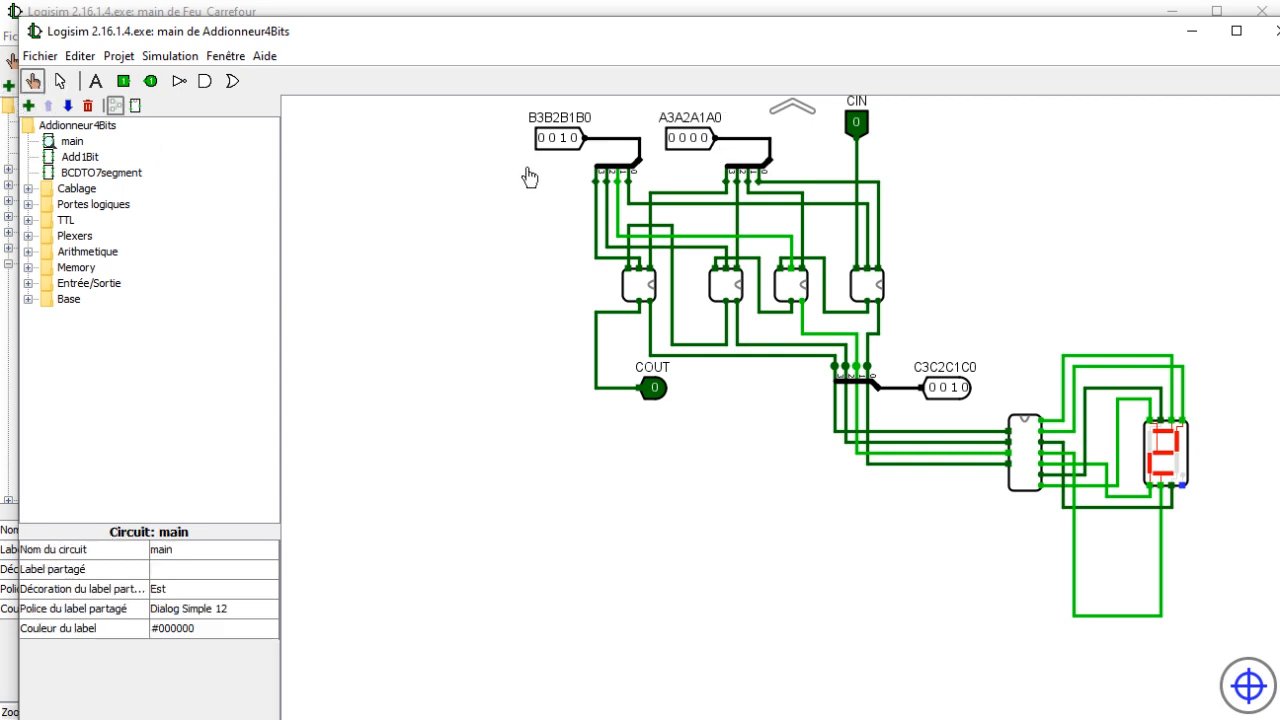
pyautogui.click(705, 140)
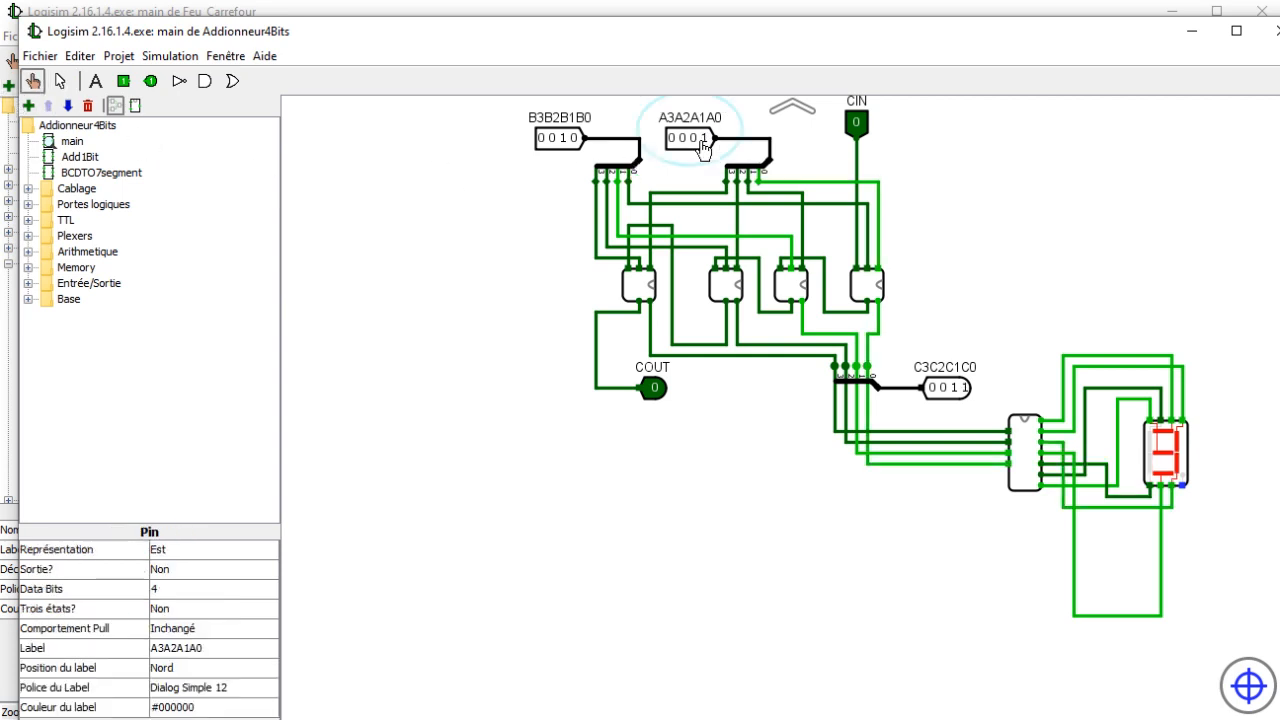
pyautogui.click(575, 142)
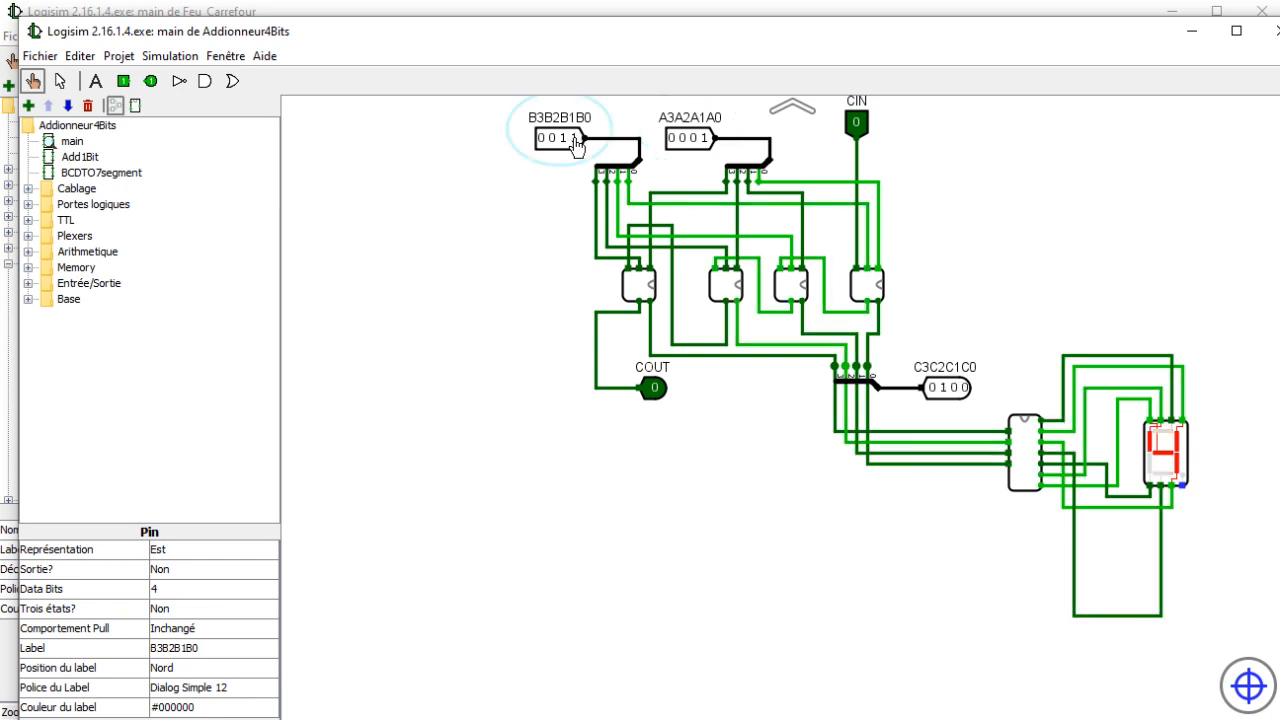
pyautogui.click(574, 144)
pyautogui.click(550, 140)
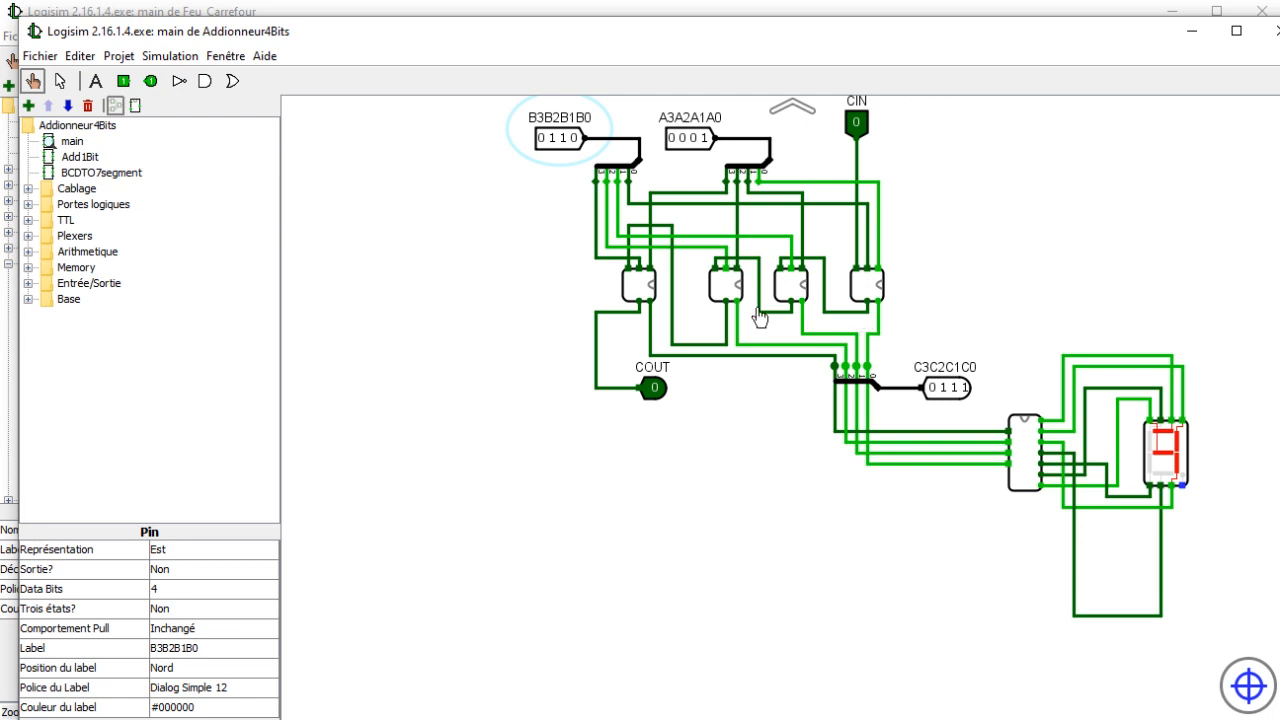
# Add a new circuit named ADD_SOUS_1bit to the Addionneur4Bits project
pyautogui.click(61, 82)
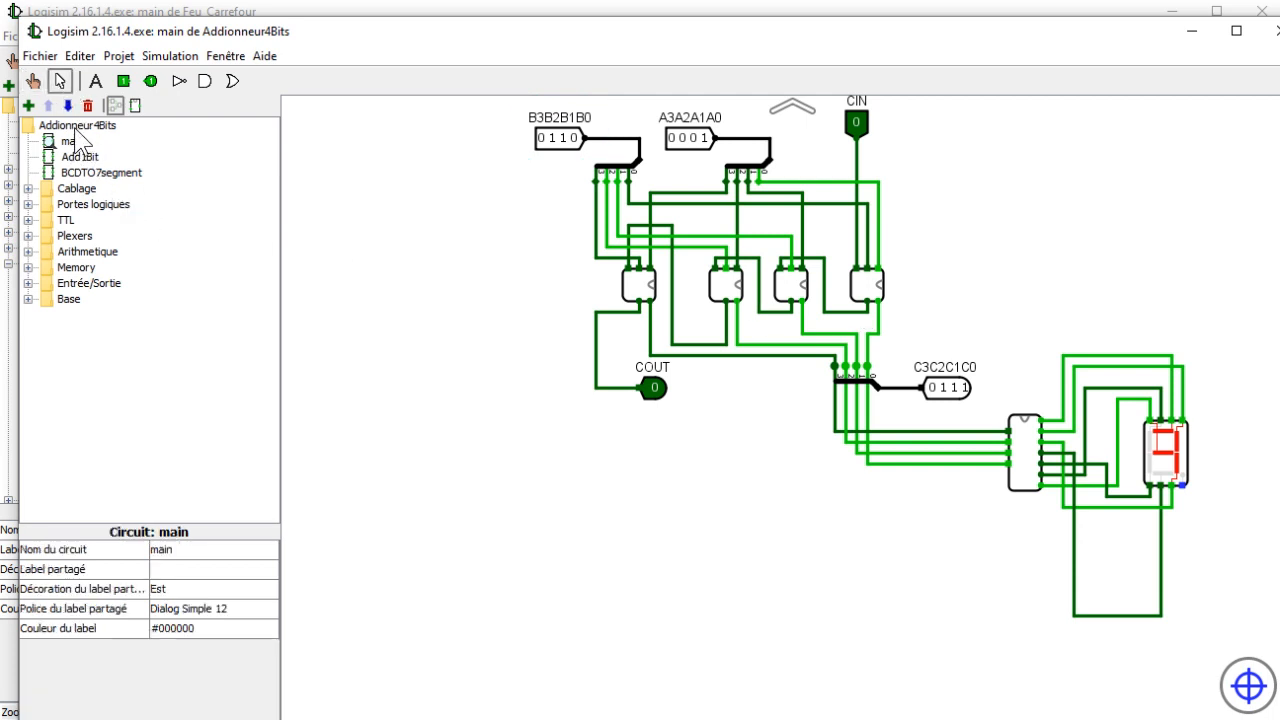
pyautogui.rightClick(79, 139)
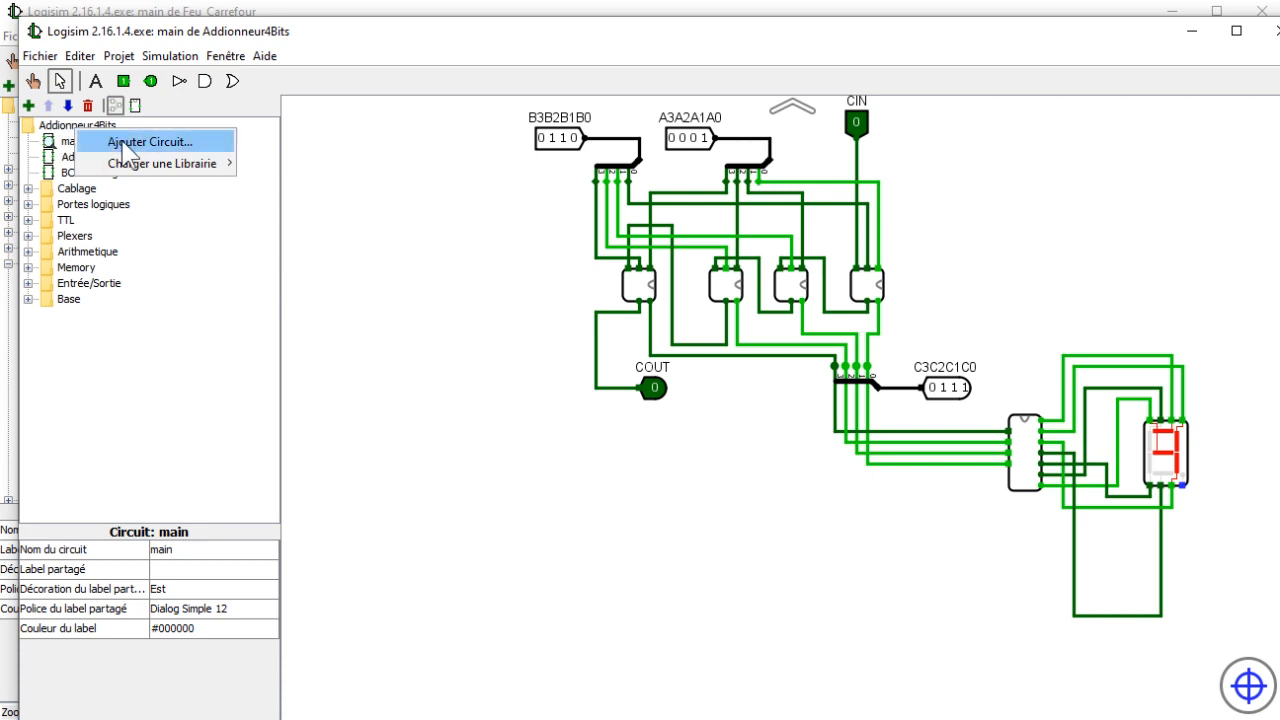
pyautogui.click(150, 142)
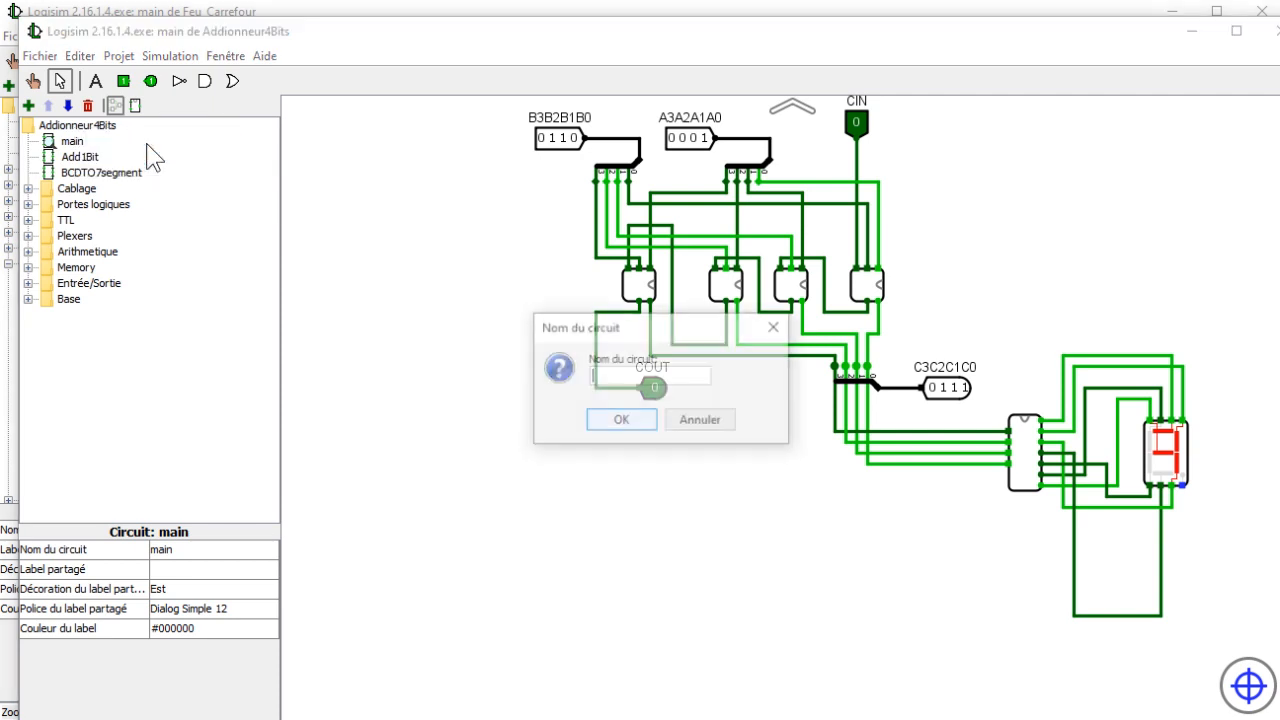
pyautogui.write('ADD_SOUS')
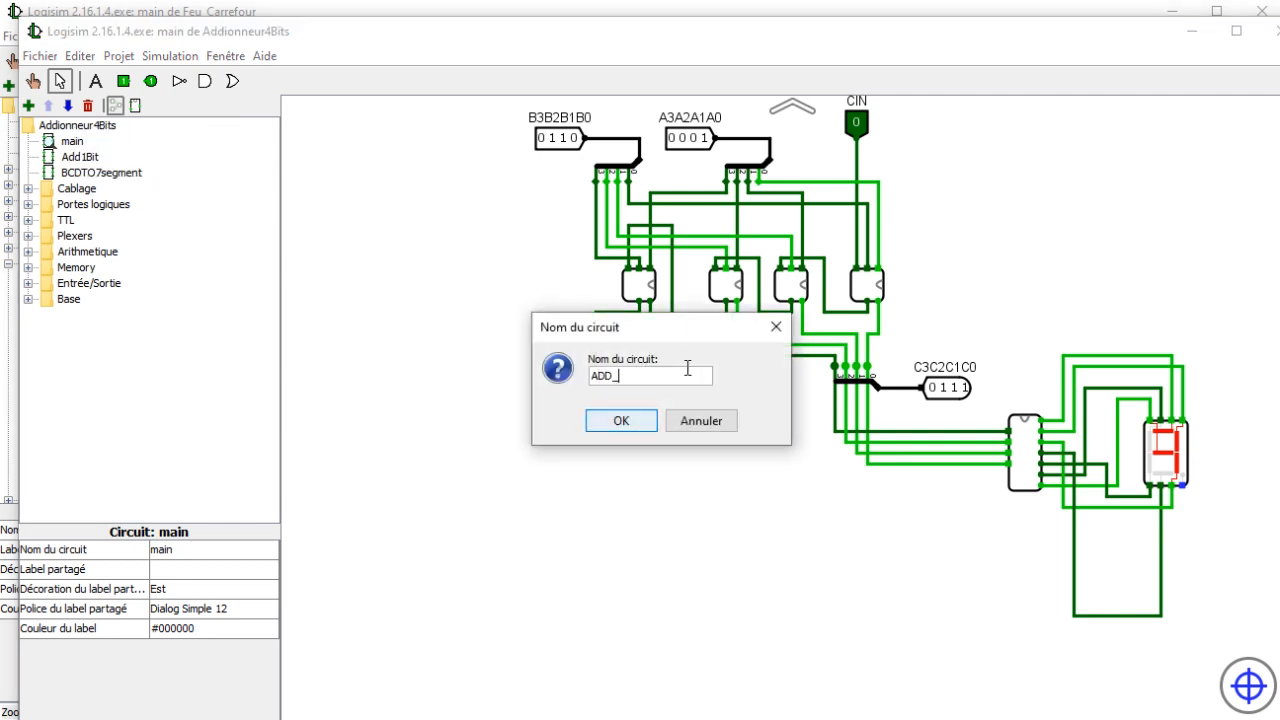
pyautogui.write('_1bit')
pyautogui.click(618, 425)
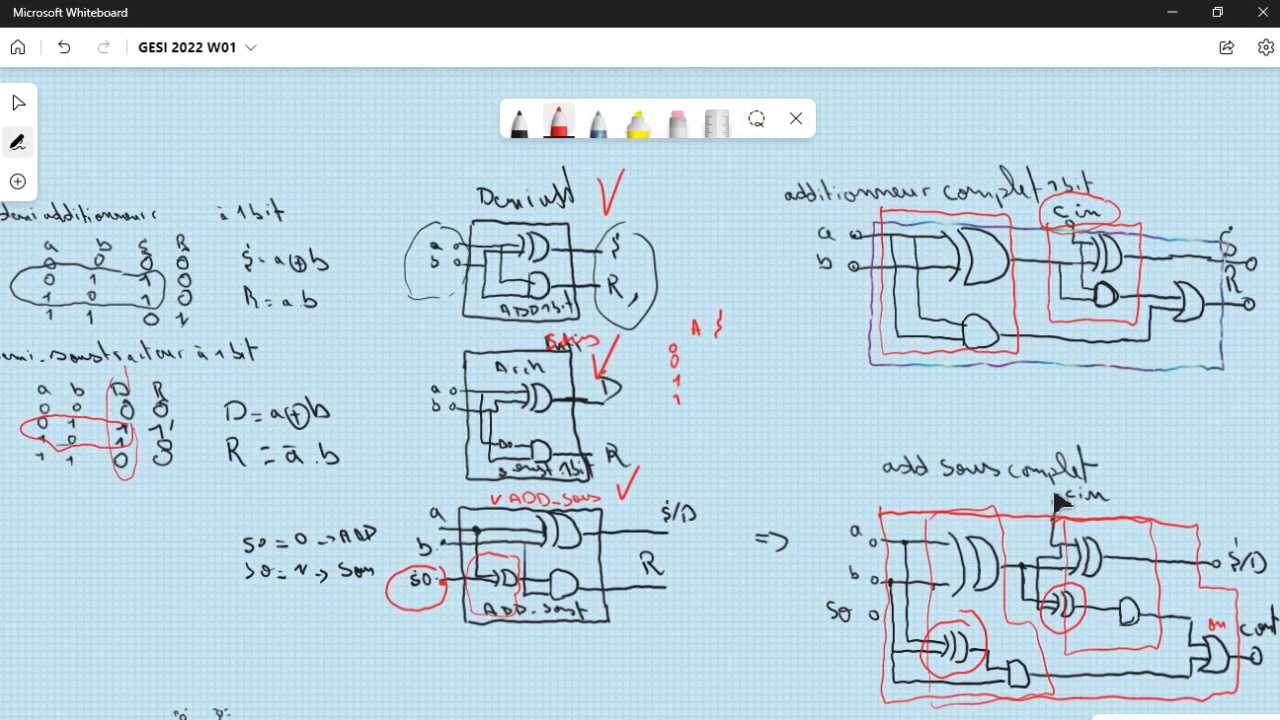
# Return to Logisim, open the file AddSous4bits.circ and display its AddSous1bit subcircuit
pyautogui.click(1184, 16)
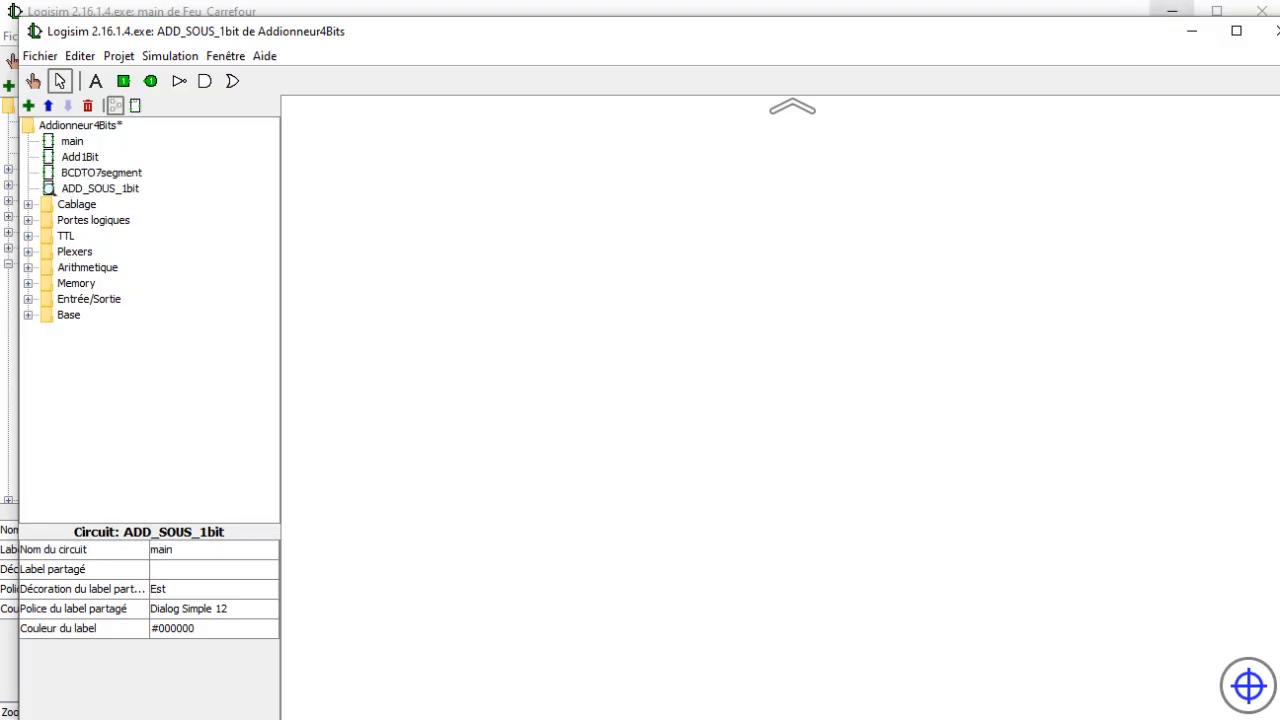
pyautogui.click(1279, 261)
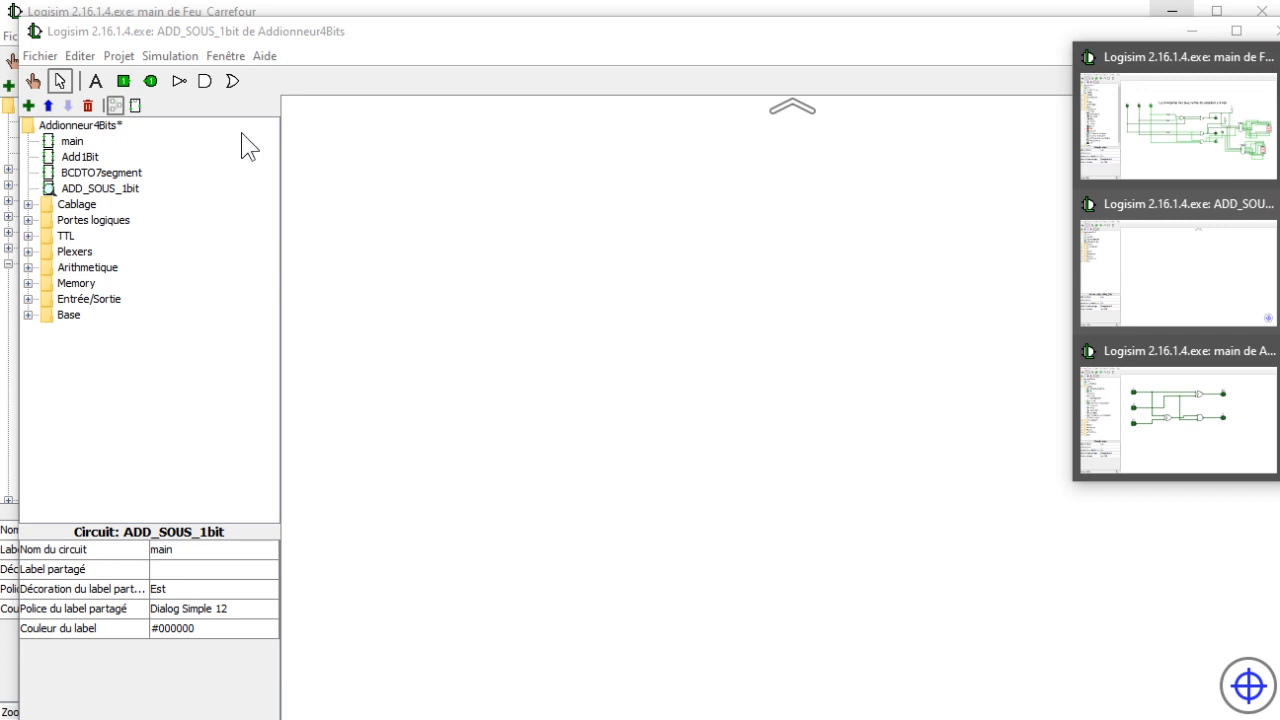
pyautogui.click(46, 58)
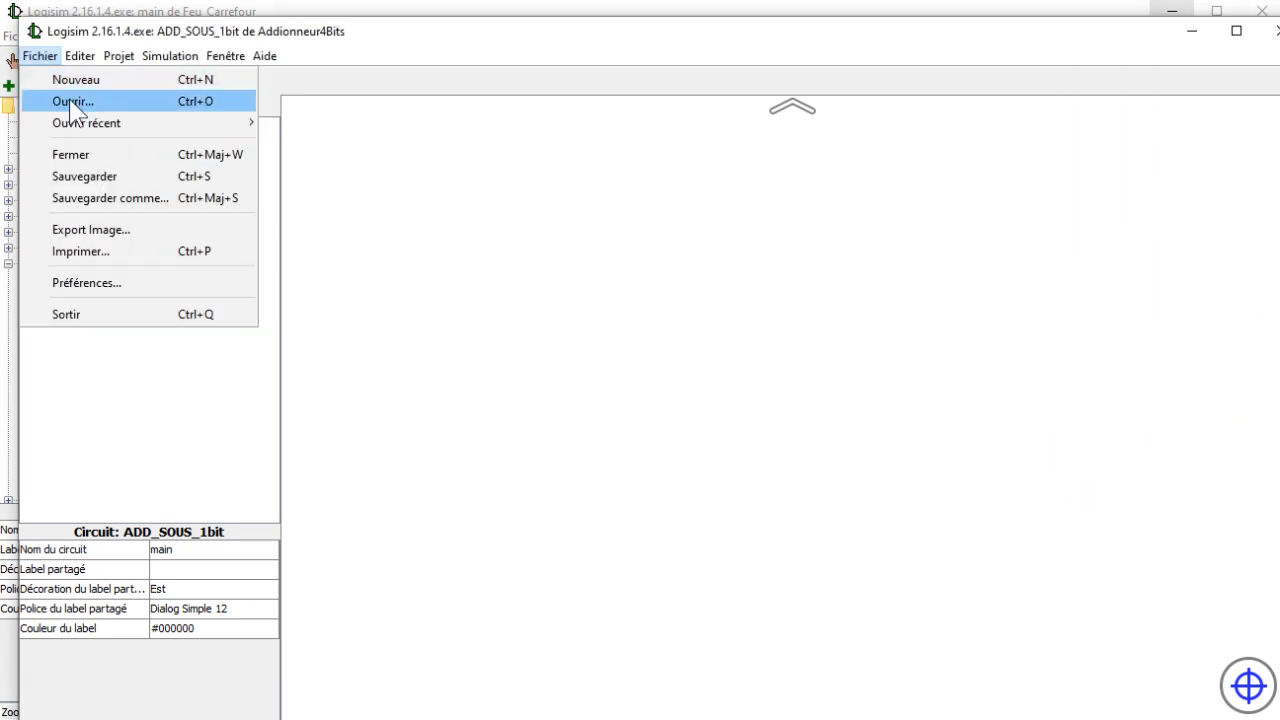
pyautogui.click(72, 101)
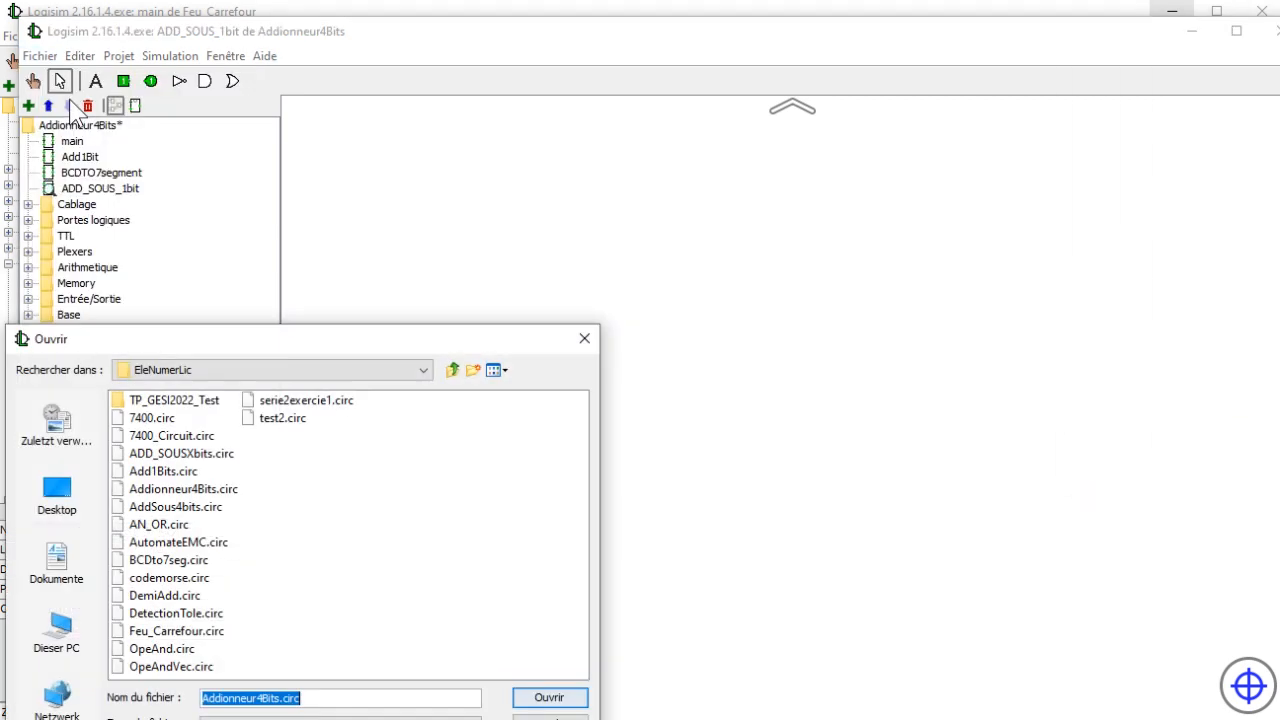
pyautogui.click(178, 506)
pyautogui.click(545, 697)
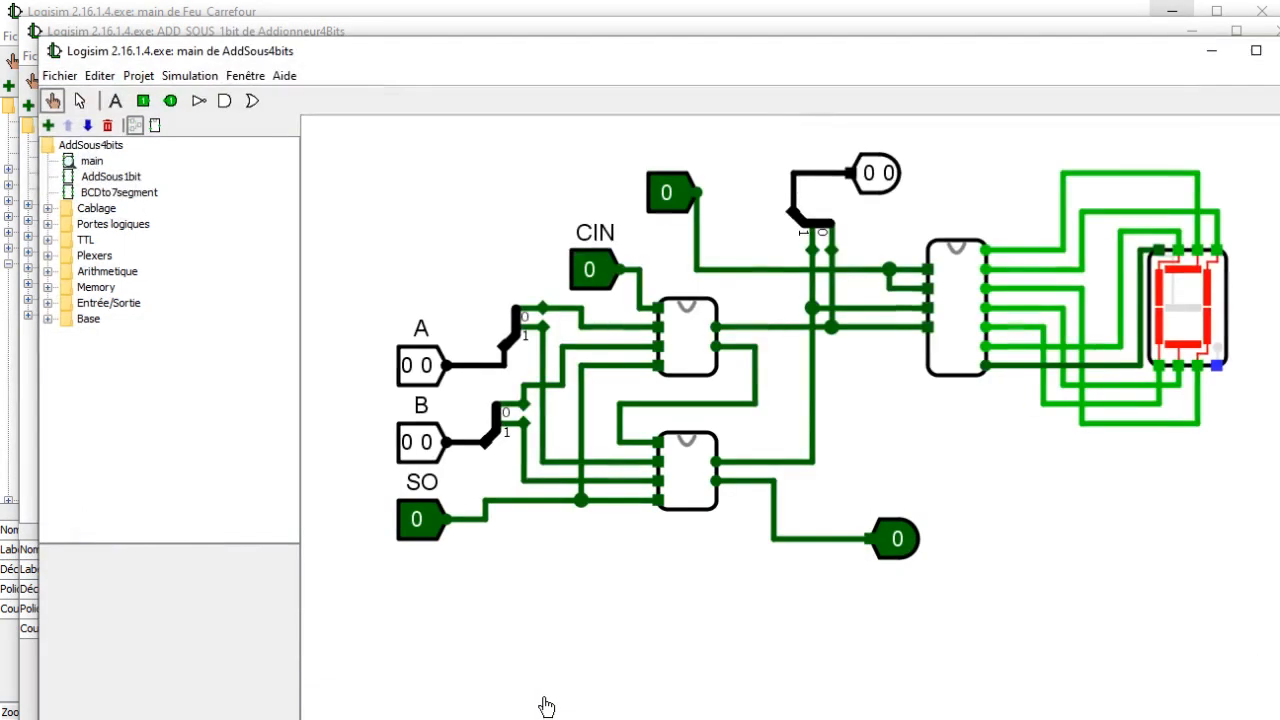
pyautogui.doubleClick(111, 180)
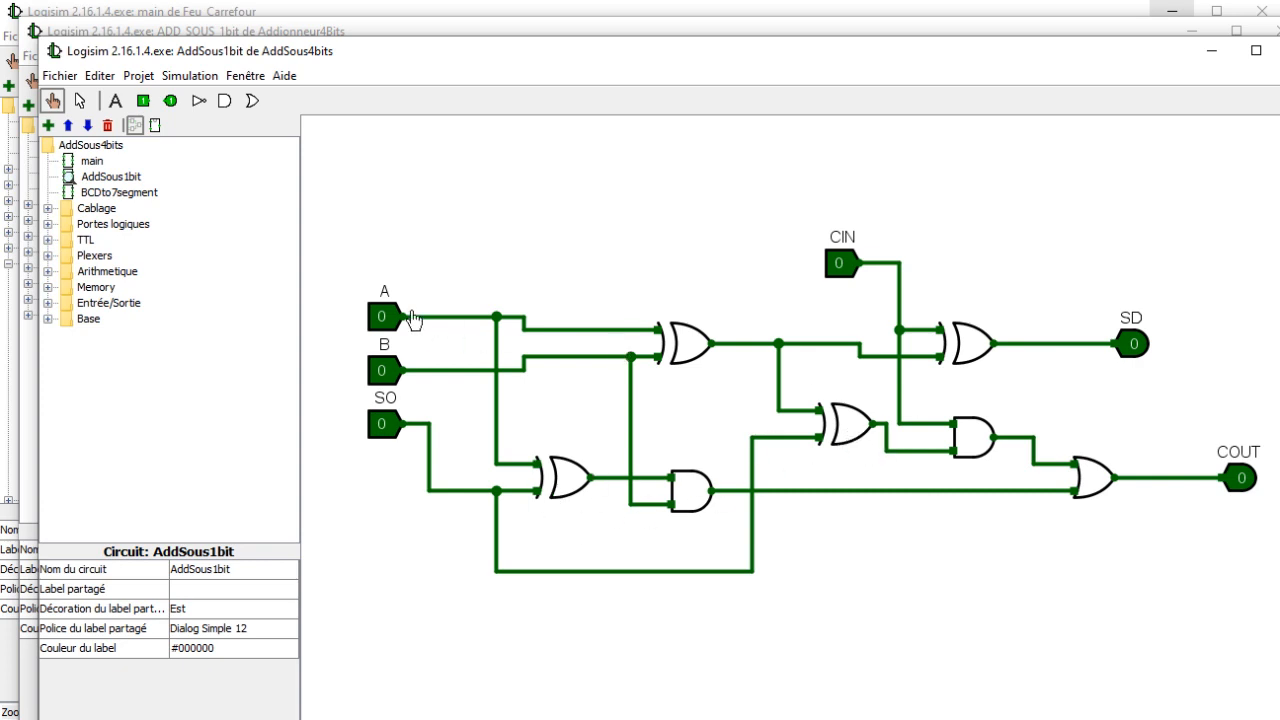
pyautogui.rightClick(99, 143)
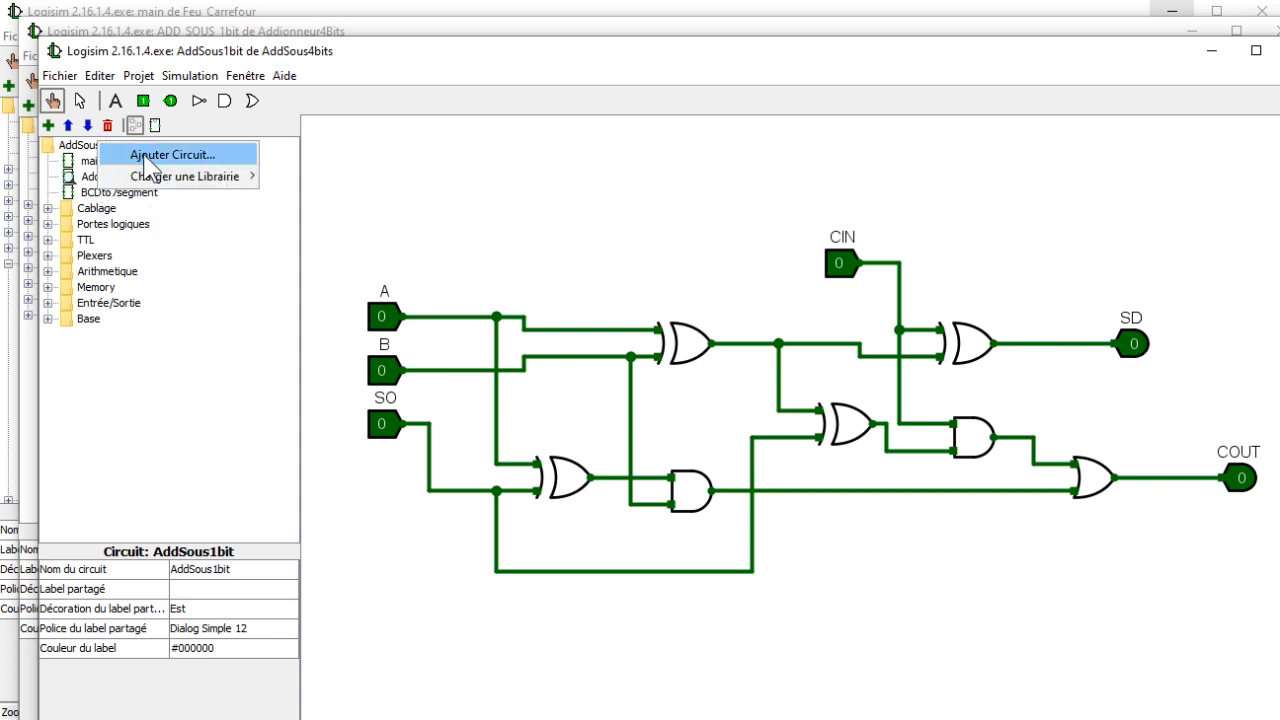
pyautogui.click(147, 158)
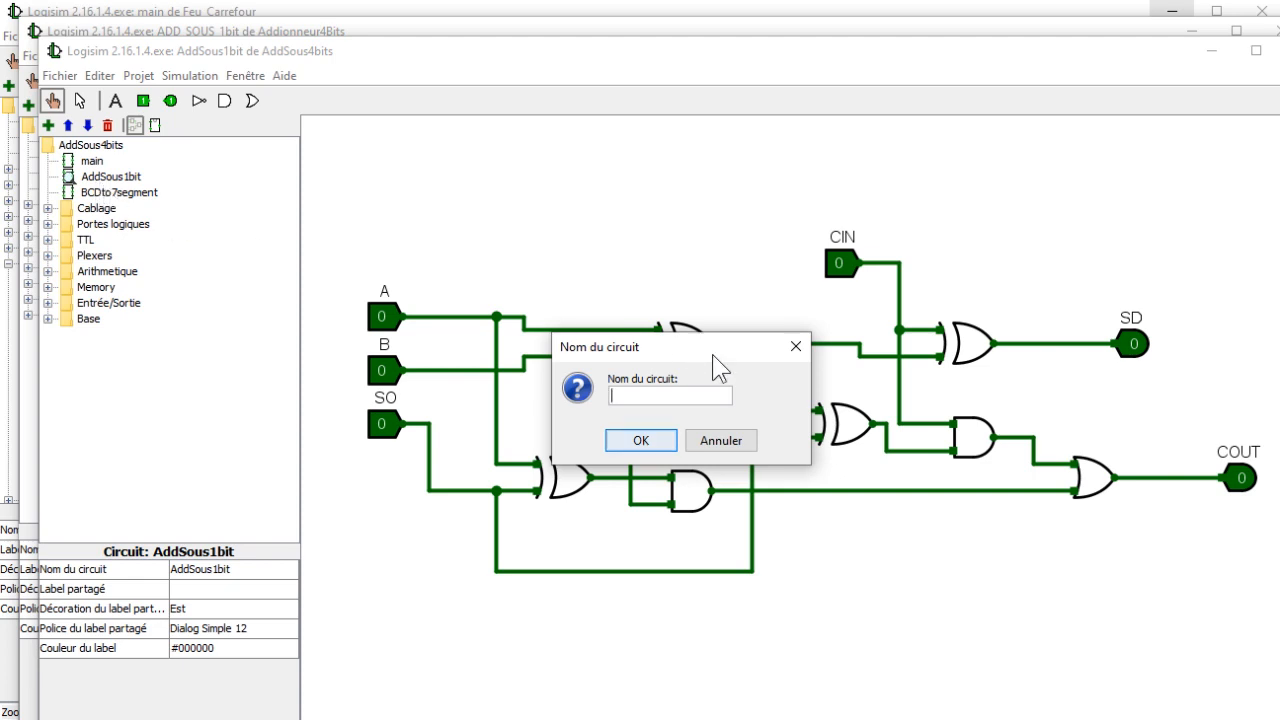
pyautogui.click(796, 346)
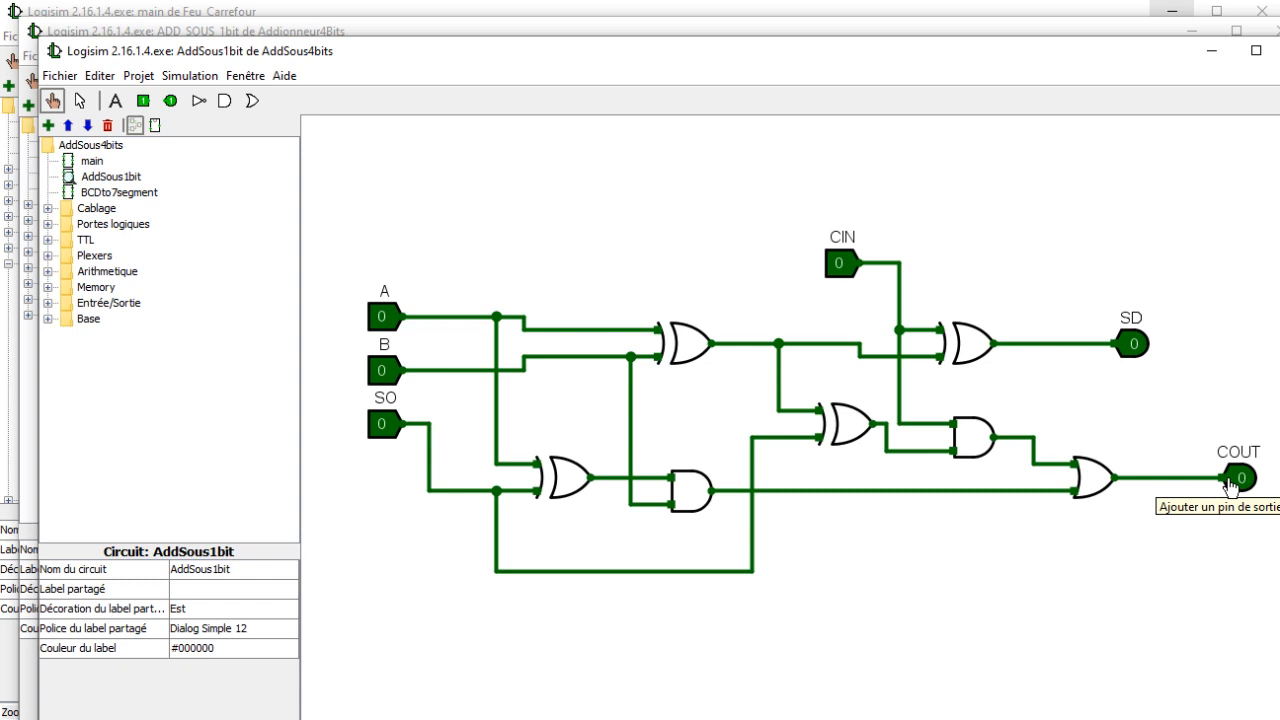
# Open the main circuit of AddSous4bits and place an AddSous1bit subcircuit in the free area below the seven-segment display
pyautogui.doubleClick(92, 162)
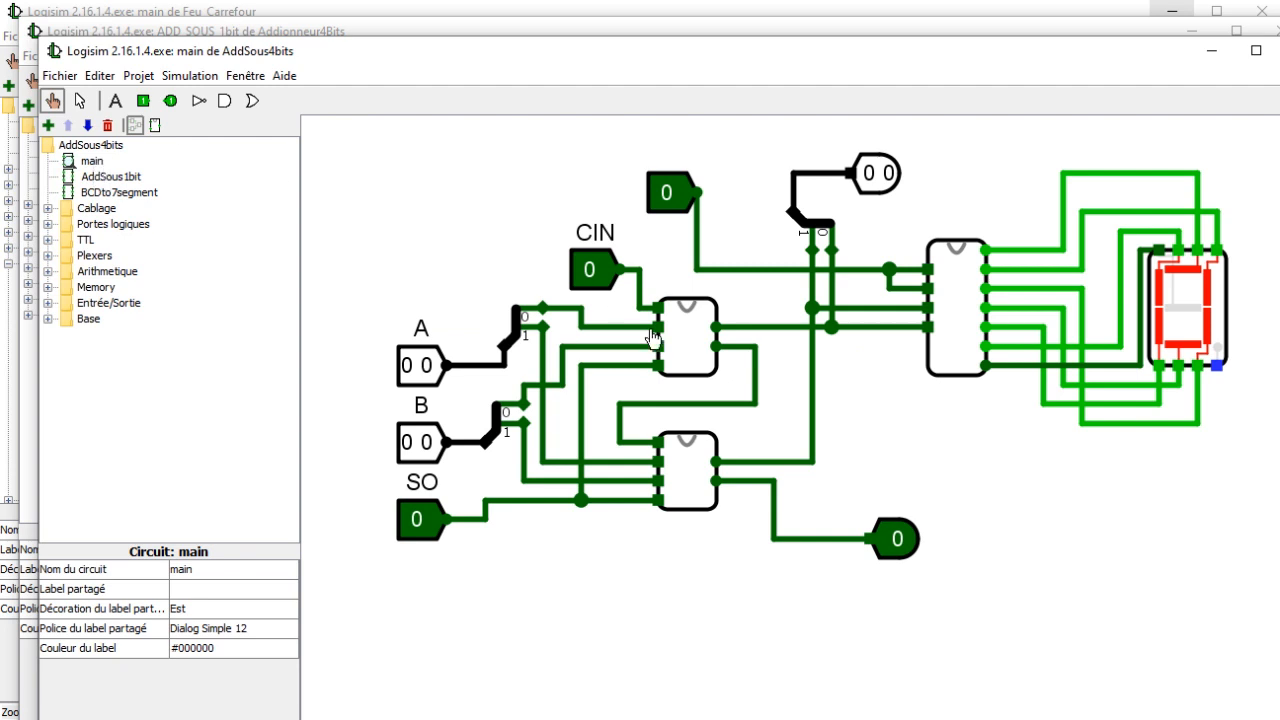
pyautogui.click(110, 176)
pyautogui.click(1045, 655)
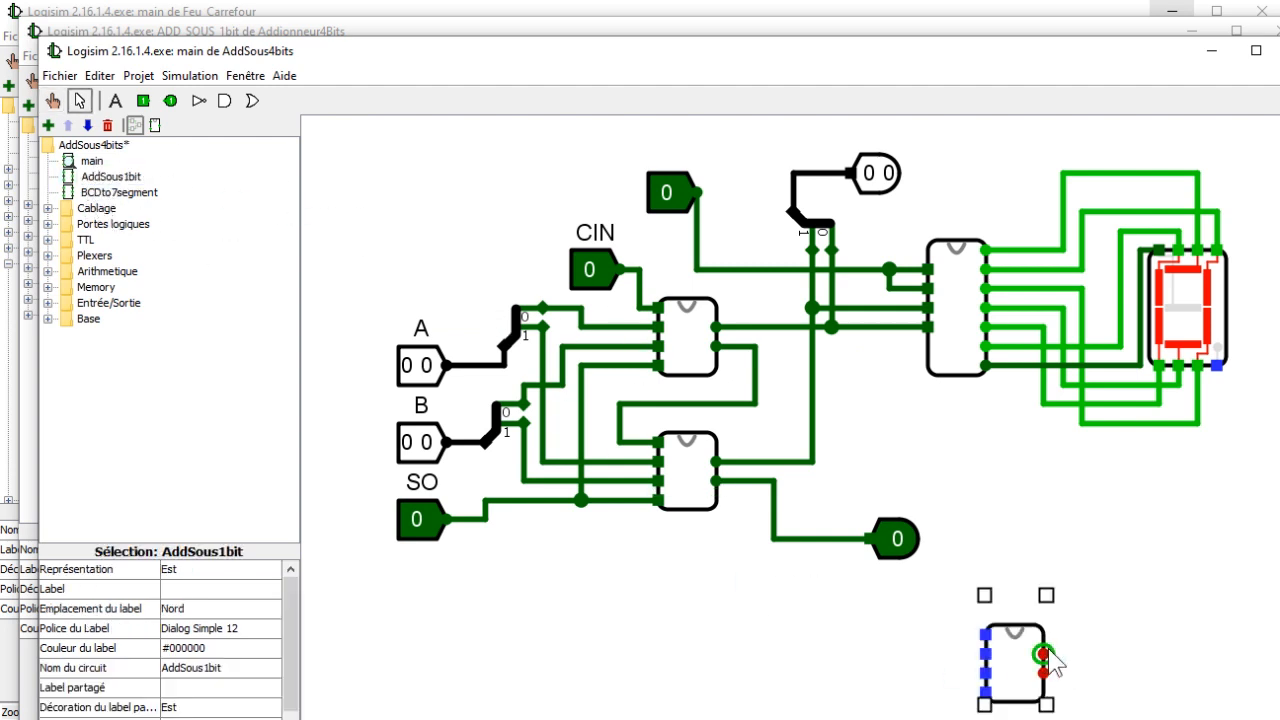
pyautogui.moveTo(1006, 663); pyautogui.dragTo(1121, 548)
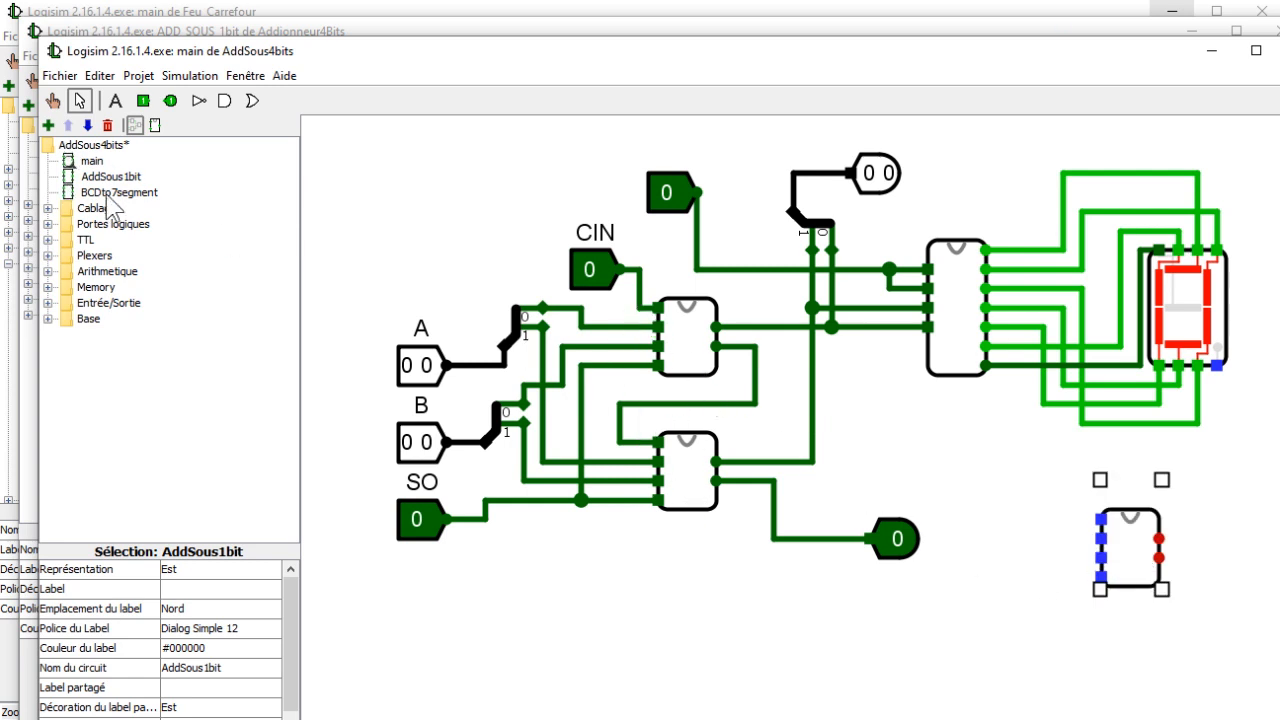
# Place a second AddSous1bit subcircuit and align the two new blocks one above the other below the seven-segment display
pyautogui.click(111, 176)
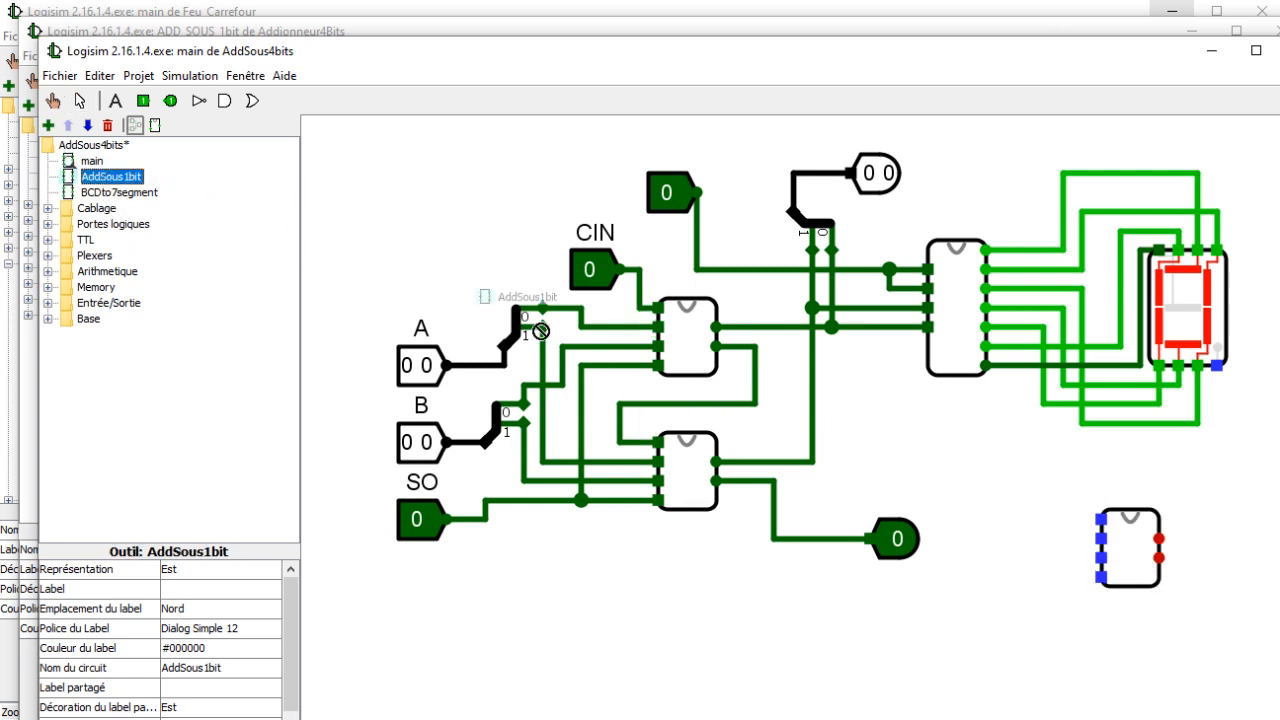
pyautogui.click(1085, 634)
pyautogui.moveTo(1114, 589); pyautogui.dragTo(1034, 531)
pyautogui.click(1057, 638)
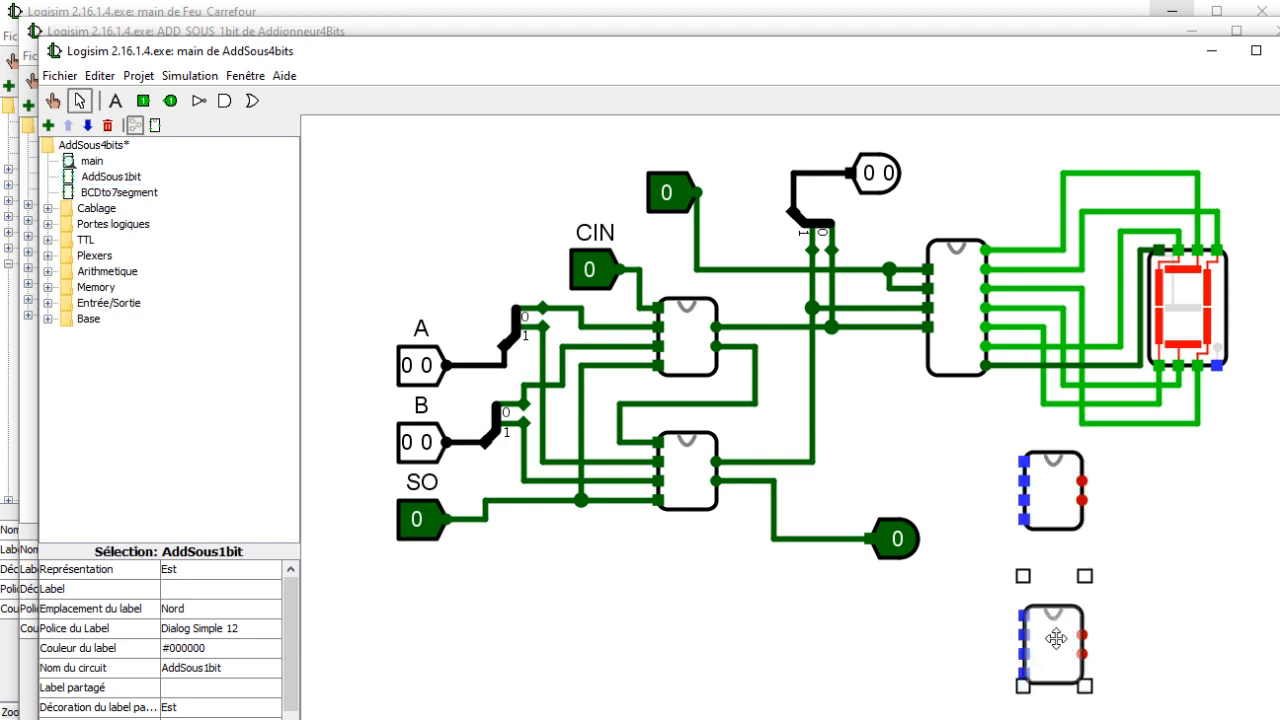
pyautogui.moveTo(1057, 638); pyautogui.dragTo(1078, 638)
pyautogui.moveTo(1036, 510); pyautogui.dragTo(1057, 530)
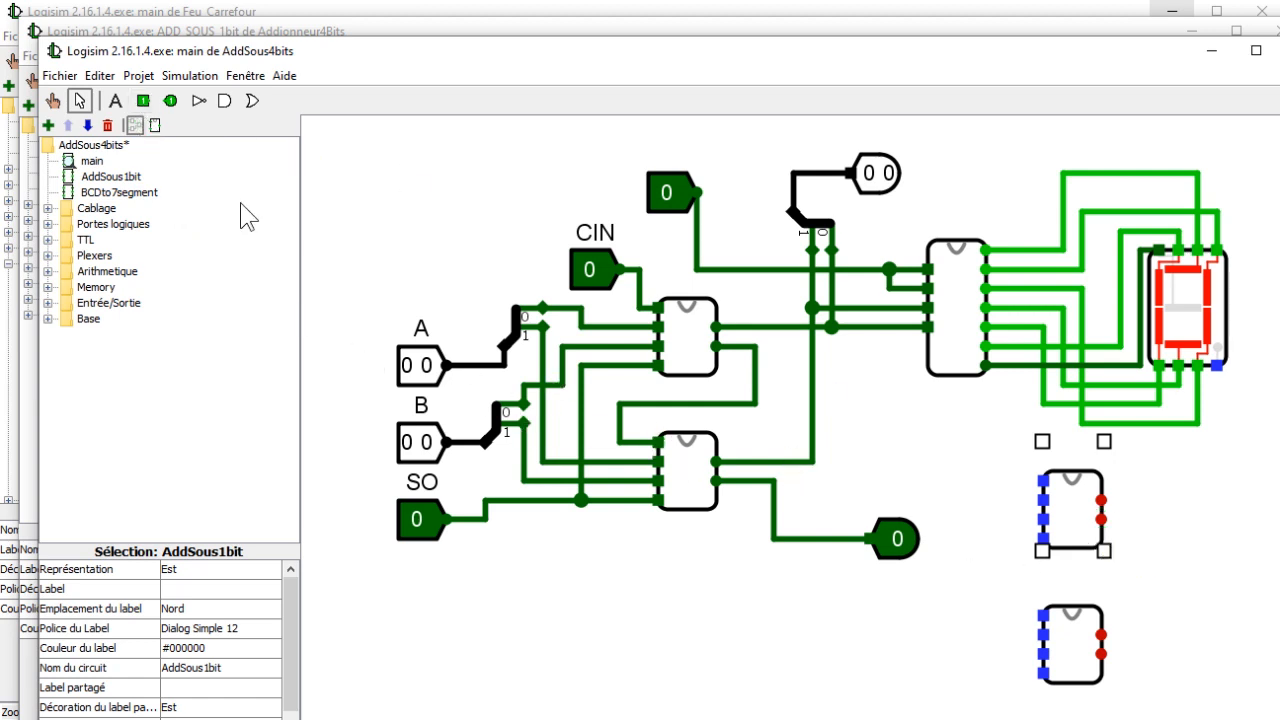
# Add an input pin beside the upper new AddSous1bit block and set its data bits to 2
pyautogui.click(143, 101)
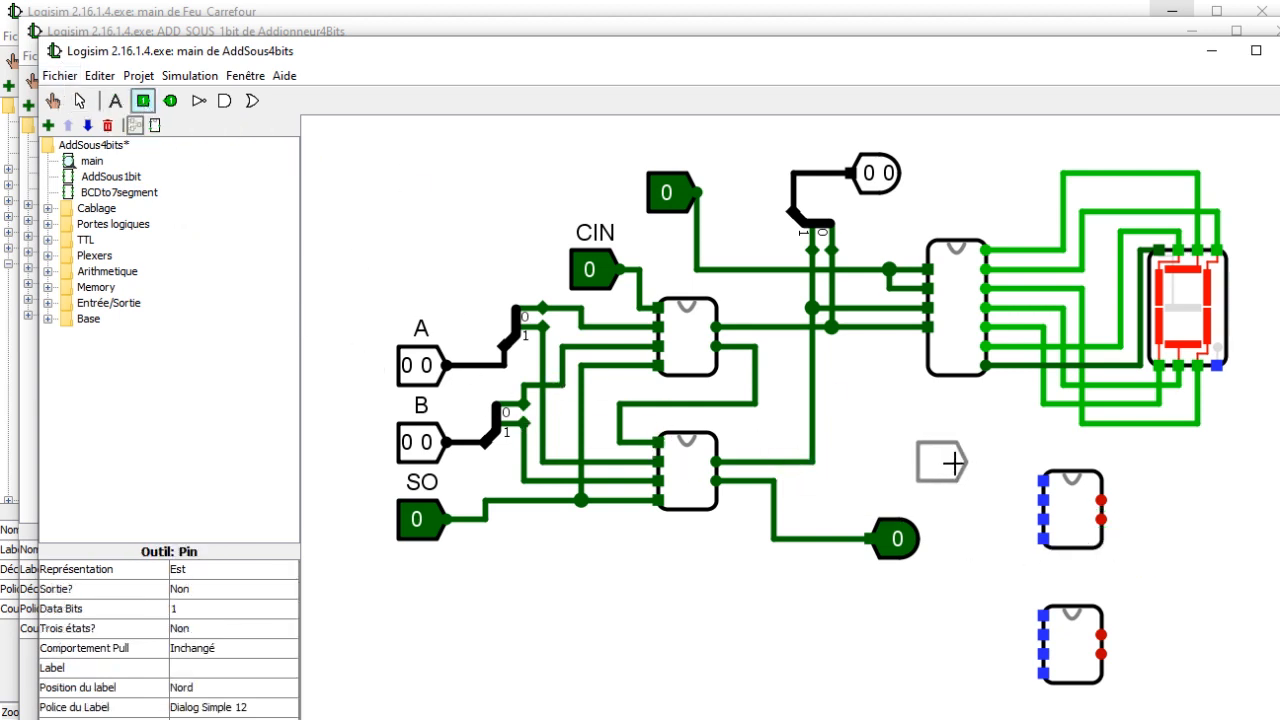
pyautogui.click(948, 462)
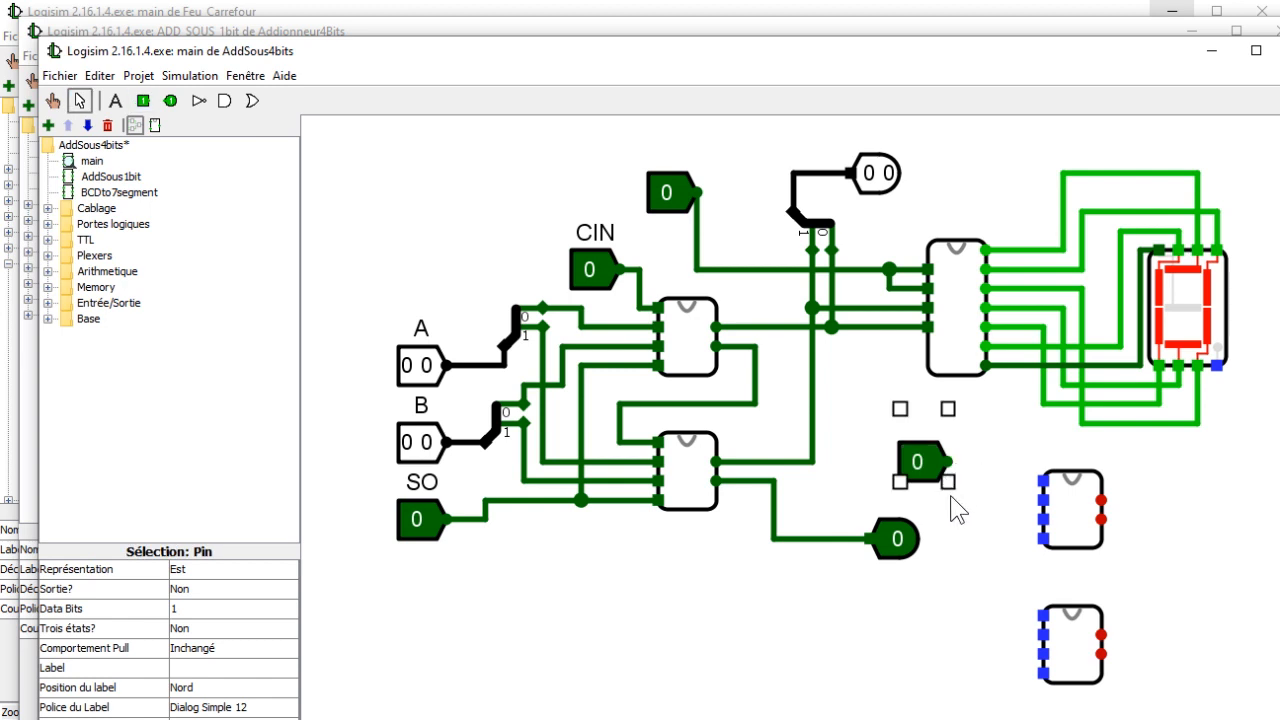
pyautogui.click(216, 610)
pyautogui.click(204, 650)
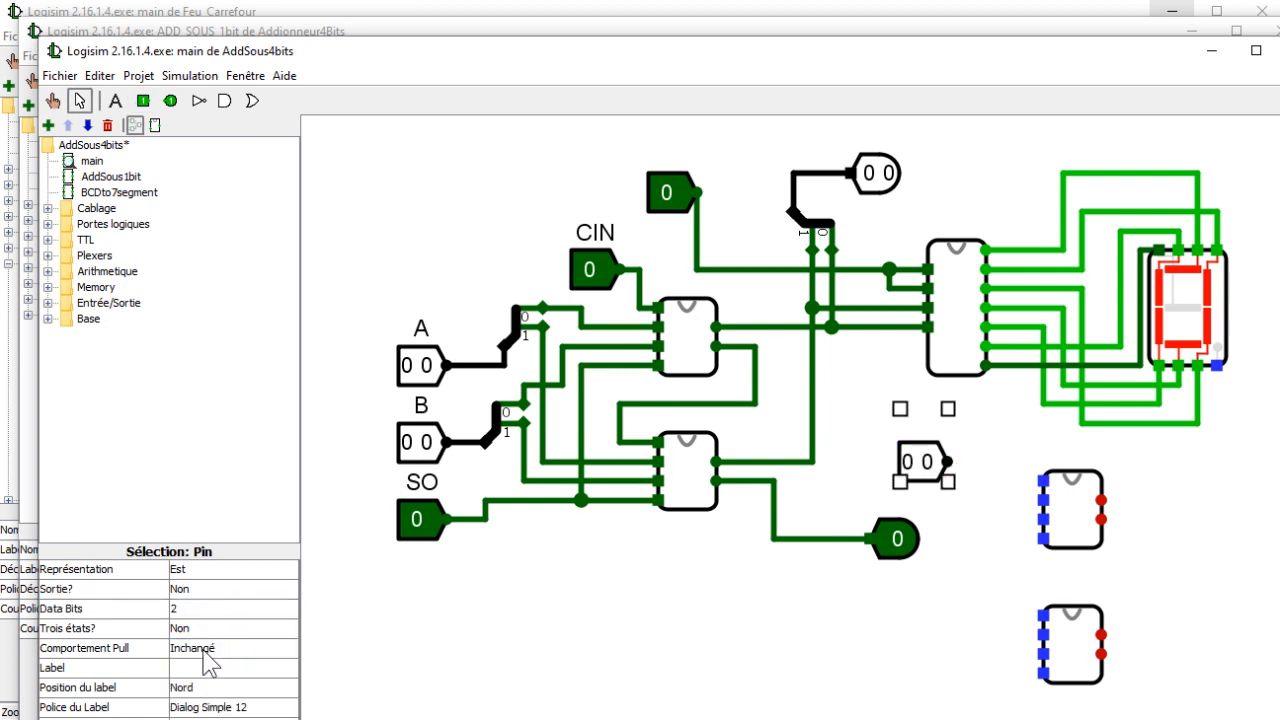
# Try to wire the new 2-bit pin directly to the first input of the upper new AddSous1bit block
pyautogui.moveTo(922, 466); pyautogui.dragTo(1043, 485)
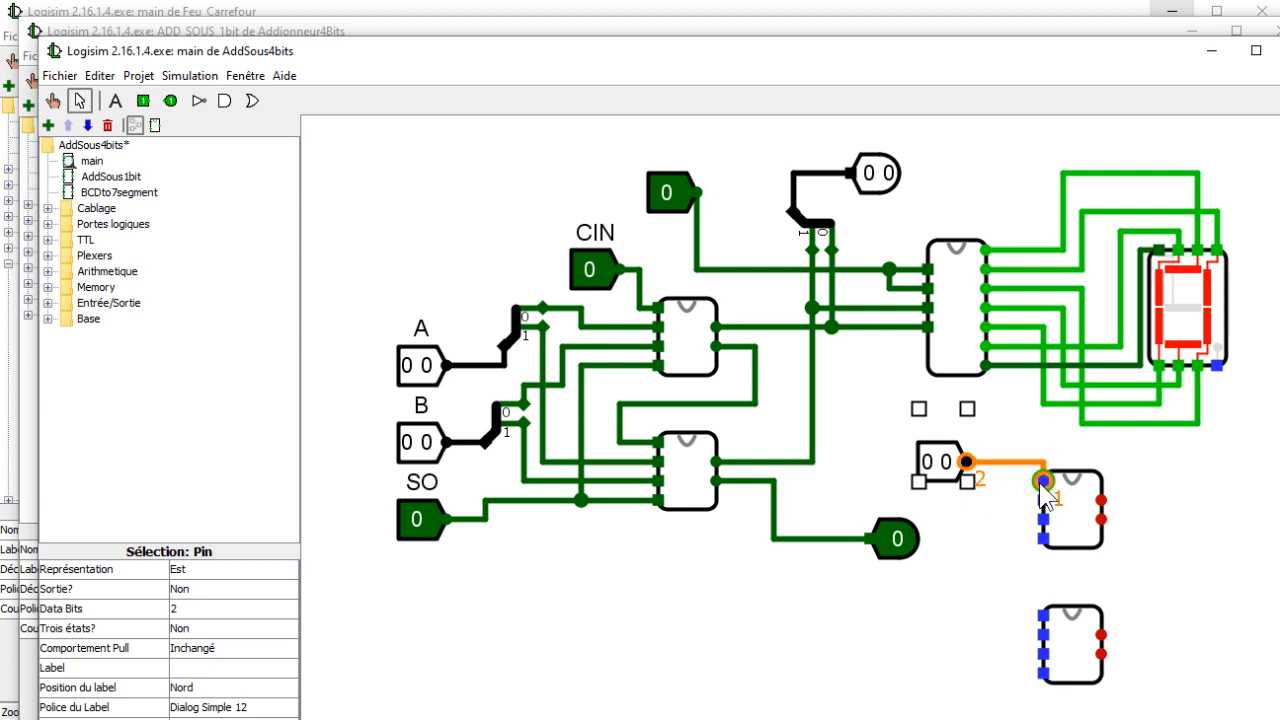
pyautogui.press('Delete')
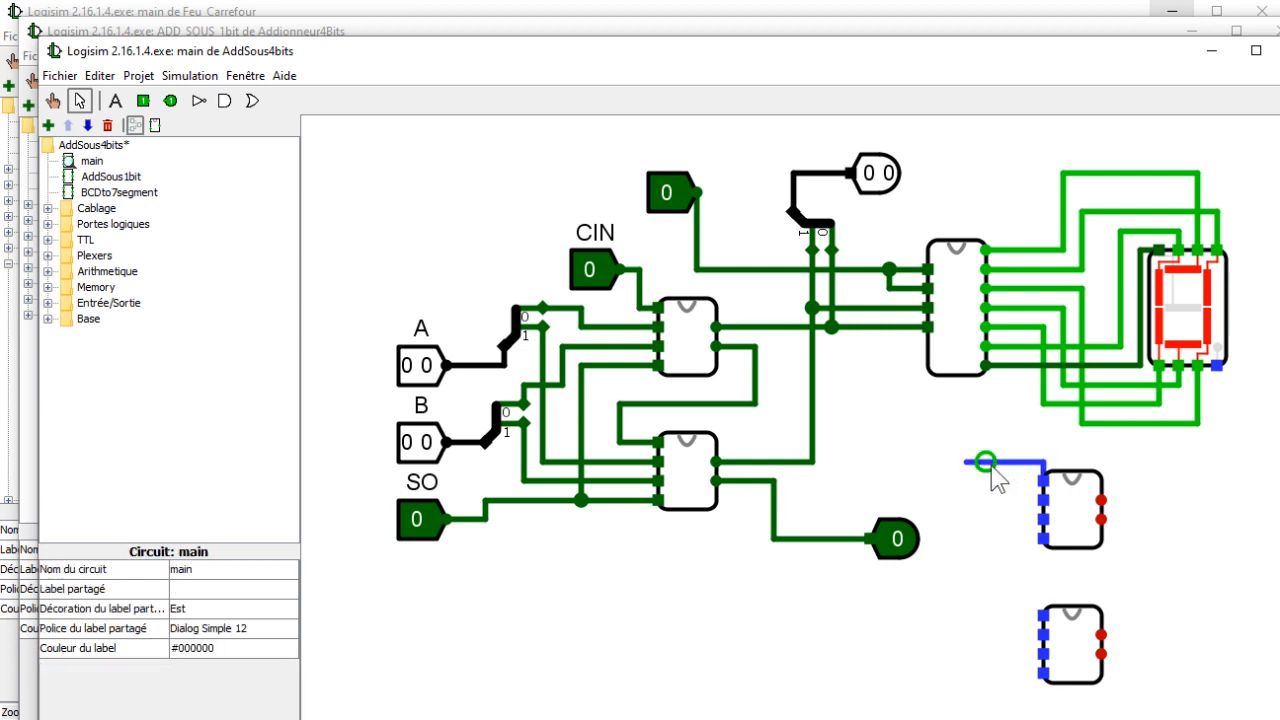
pyautogui.hotkey('ctrl', 'z')
pyautogui.hotkey('ctrl', 'z')
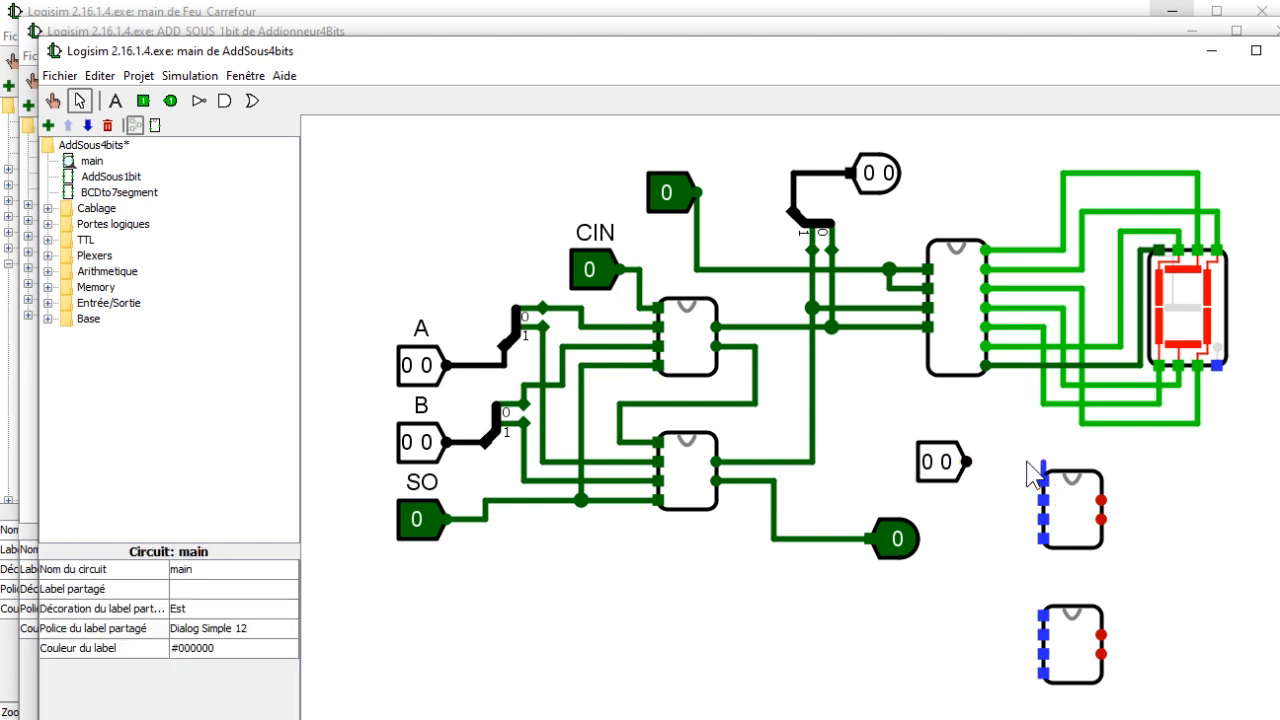
# Place a splitter between the 2-bit pin and the upper new AddSous1bit block, spacing the pin away from it
pyautogui.click(48, 208)
pyautogui.click(108, 226)
pyautogui.click(985, 492)
pyautogui.moveTo(934, 459); pyautogui.dragTo(896, 459)
pyautogui.moveTo(1020, 468); pyautogui.dragTo(1000, 462)
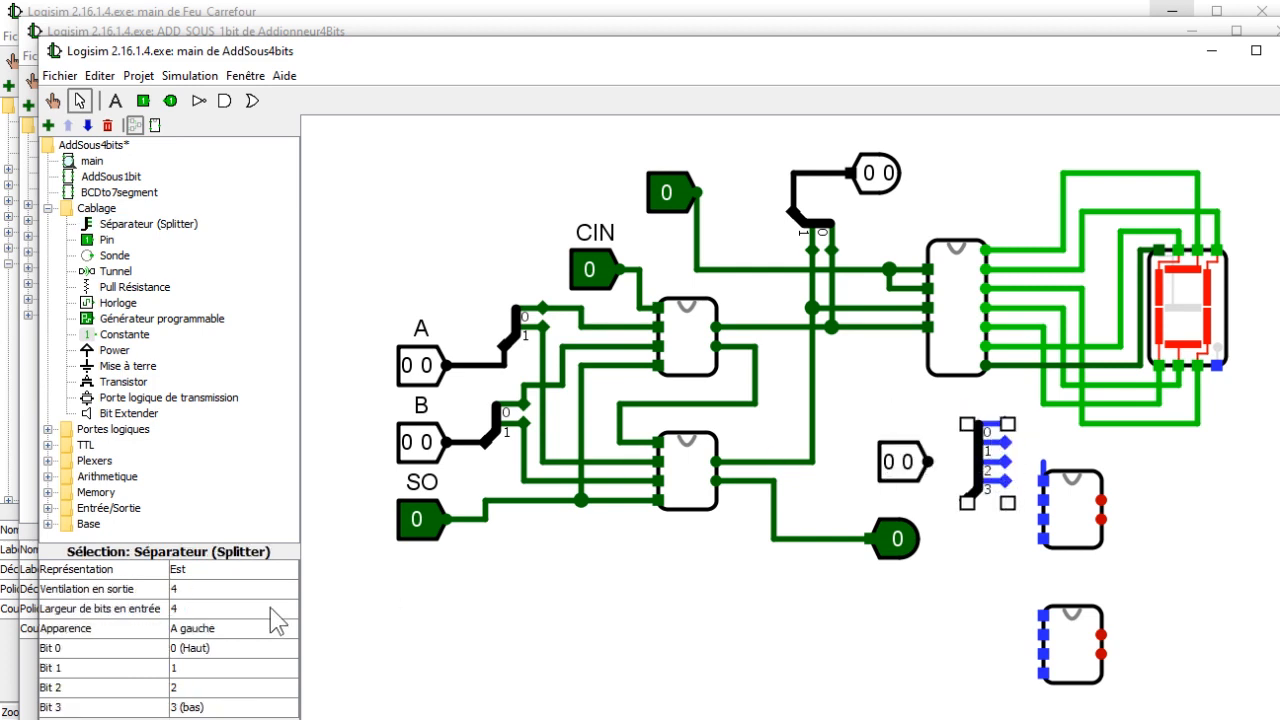
# Set the new splitter's fan-out to 2 and its input bit width to 2
pyautogui.click(220, 590)
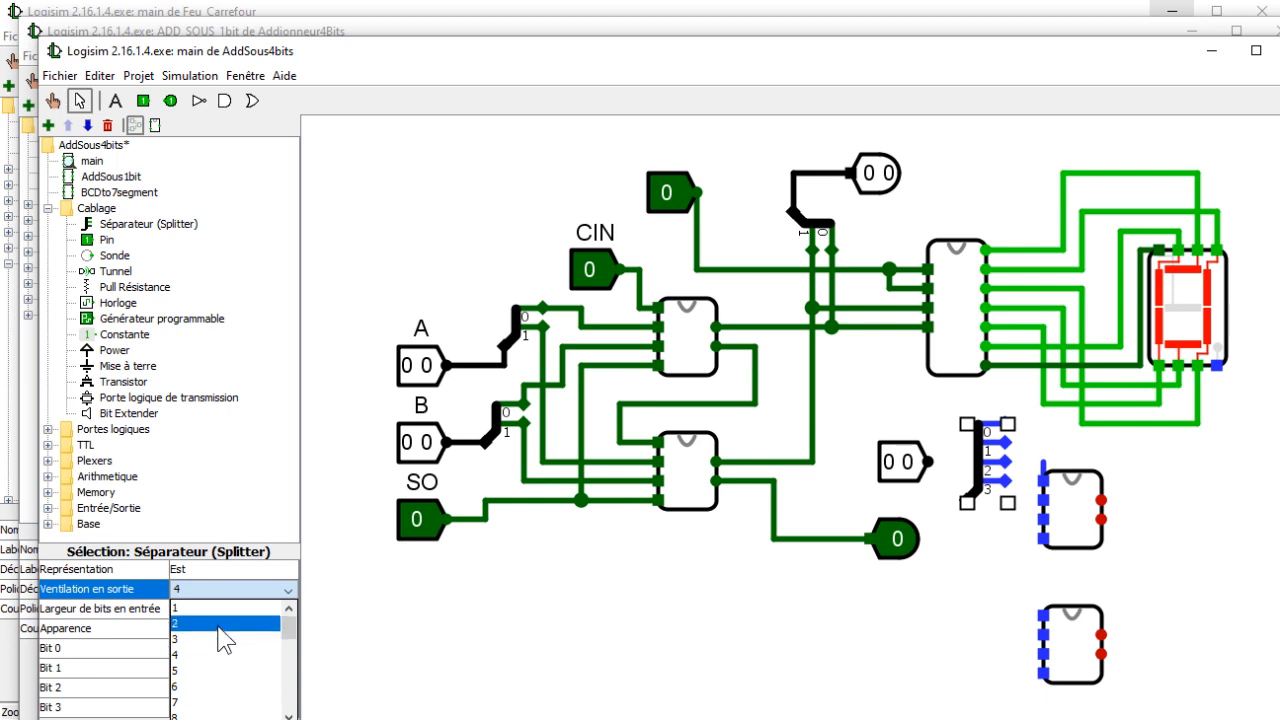
pyautogui.click(224, 624)
pyautogui.click(226, 608)
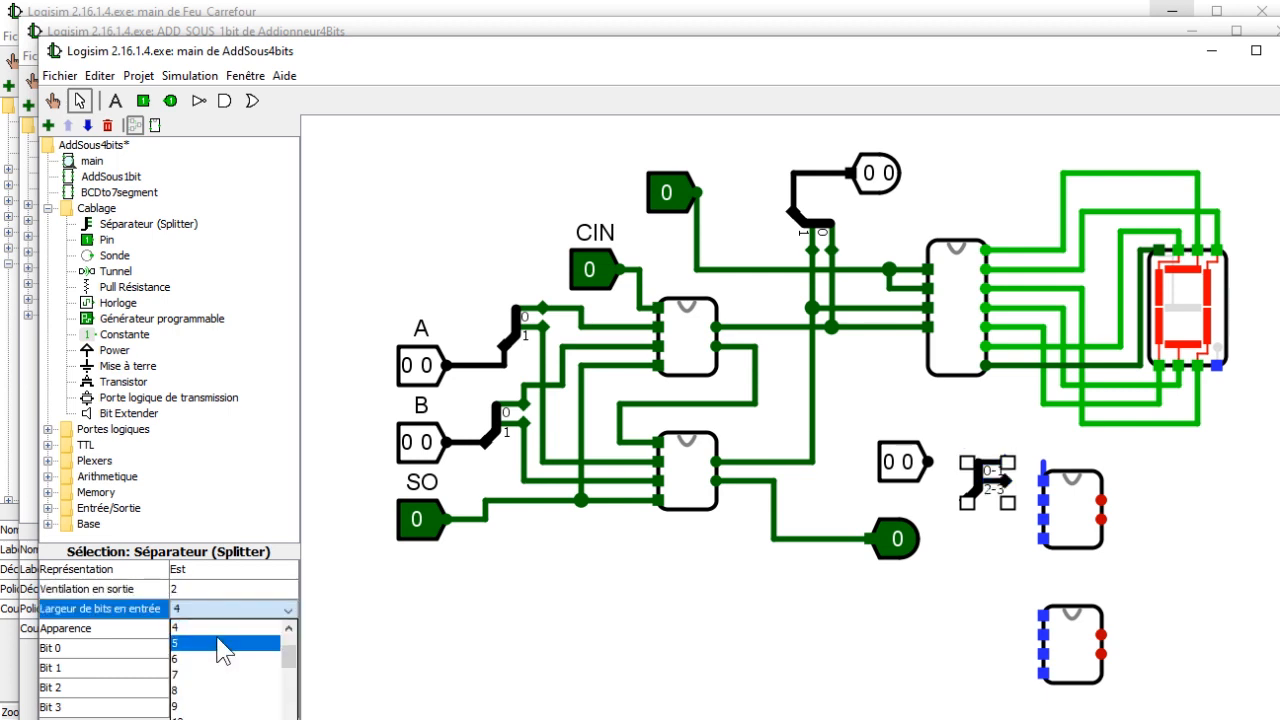
pyautogui.click(213, 648)
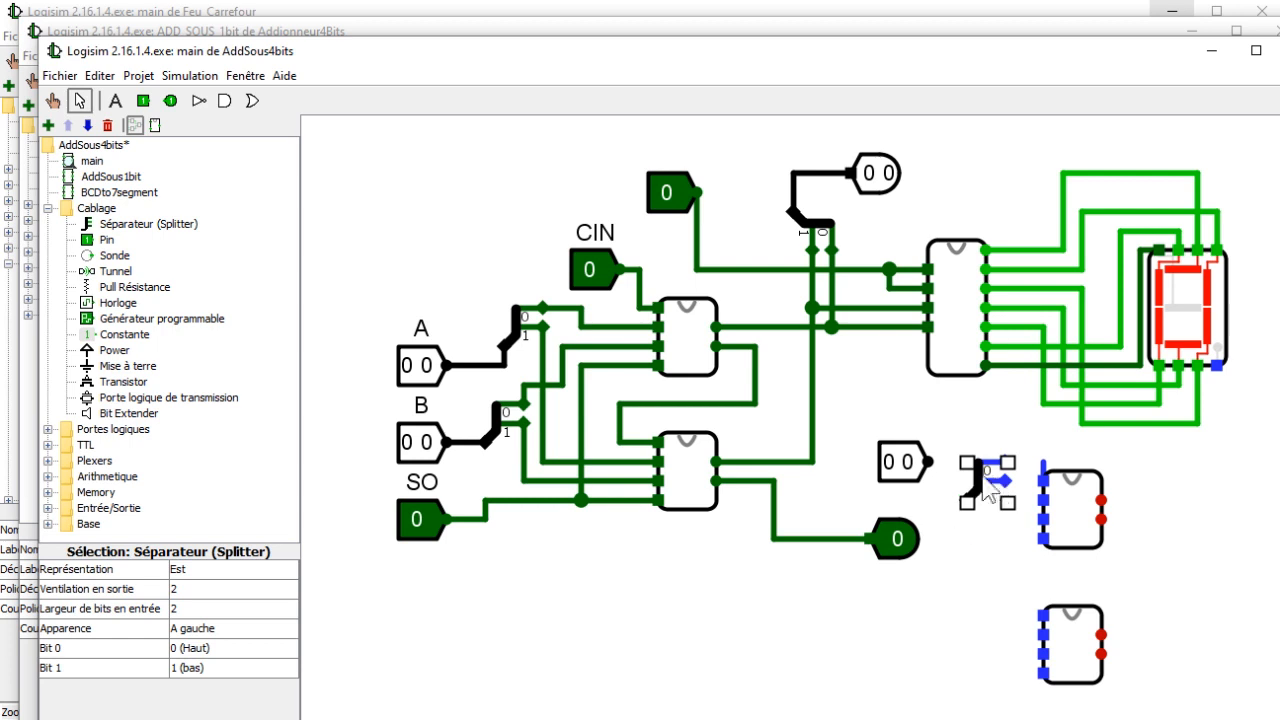
# Attach the splitter to the 2-bit pin and wire its outputs to the first two inputs of the shifted upper block
pyautogui.moveTo(979, 477)
pyautogui.mouseDown()
pyautogui.moveTo(978, 440)
pyautogui.moveTo(967, 463)
pyautogui.mouseUp()
pyautogui.moveTo(1088, 495); pyautogui.dragTo(1166, 497)
pyautogui.moveTo(1003, 423)
pyautogui.mouseDown()
pyautogui.moveTo(1045, 470)
pyautogui.moveTo(1120, 481)
pyautogui.moveTo(1057, 514)
pyautogui.moveTo(1005, 442)
pyautogui.mouseUp()
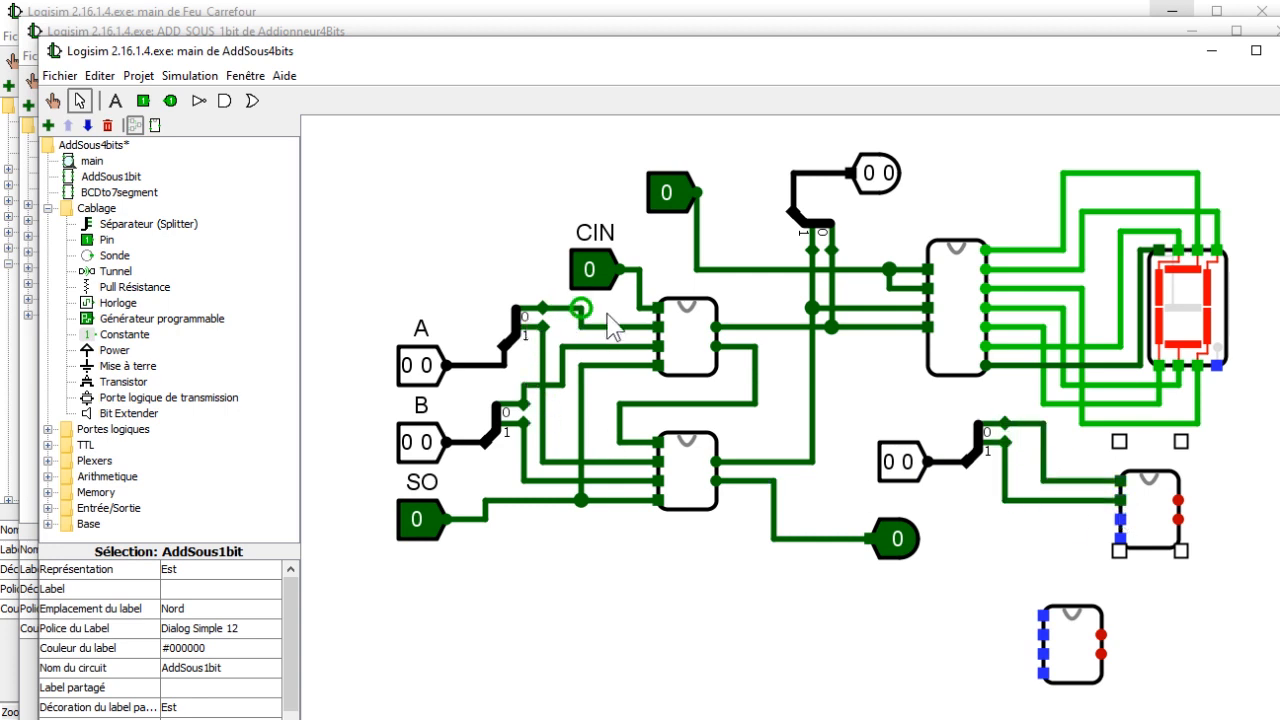
# Delete the wire running from the splitter's bit 1 output to the upper block's second input
pyautogui.click(1080, 502)
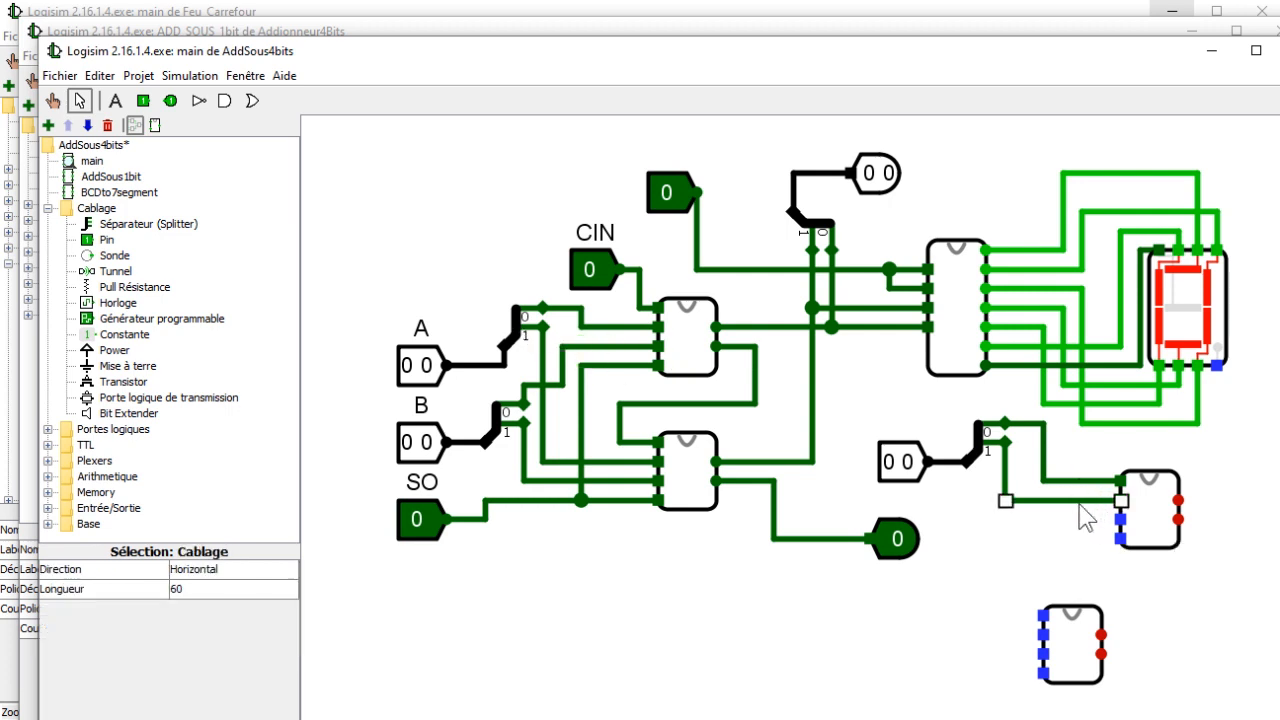
pyautogui.press('Delete')
pyautogui.click(1005, 488)
pyautogui.press('Delete')
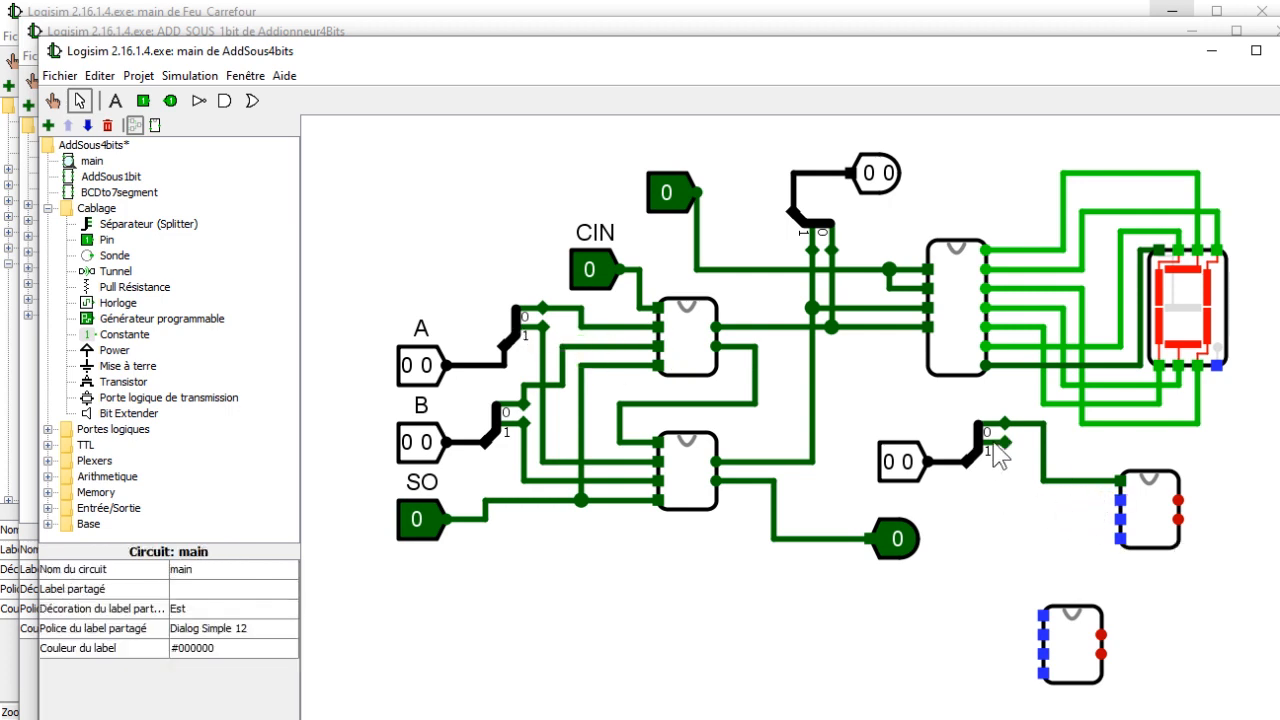
# Duplicate the splitter with its input wire and place the copy beside the lower new AddSous1bit block
pyautogui.click(998, 450)
pyautogui.click(865, 455)
pyautogui.moveTo(848, 491); pyautogui.dragTo(1030, 410)
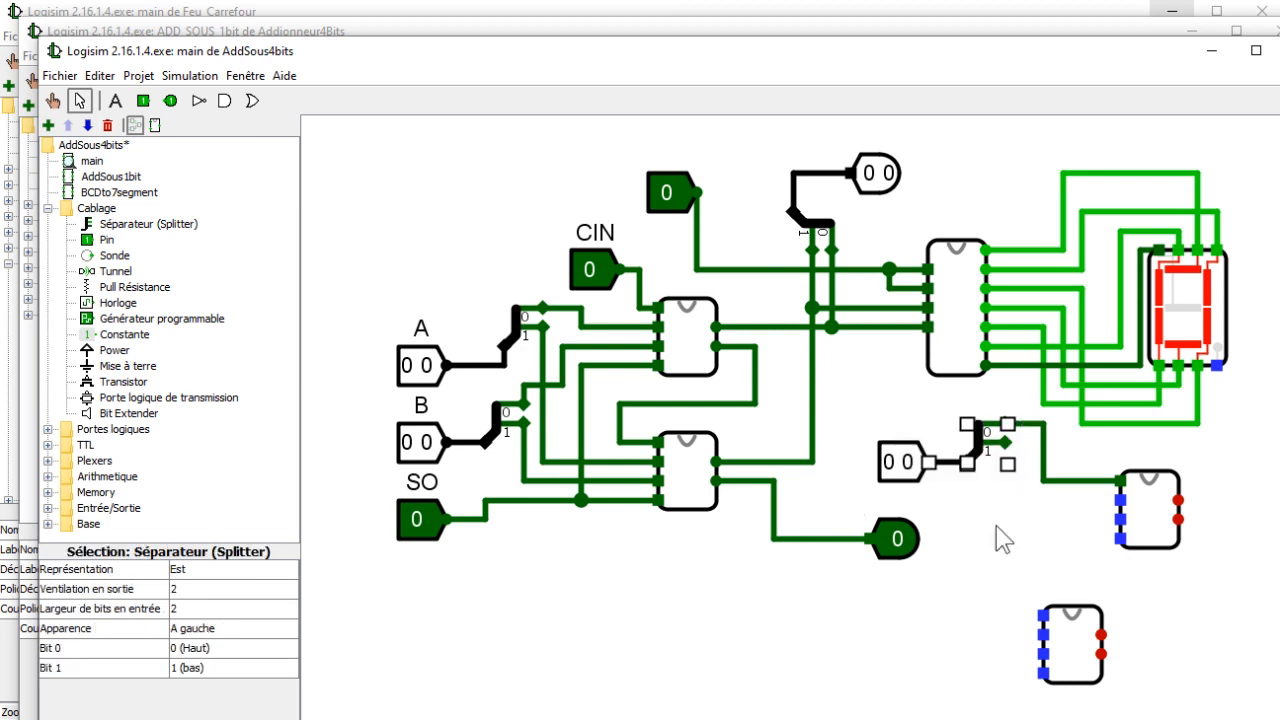
pyautogui.click(871, 634)
pyautogui.hotkey('ctrl', 'v')
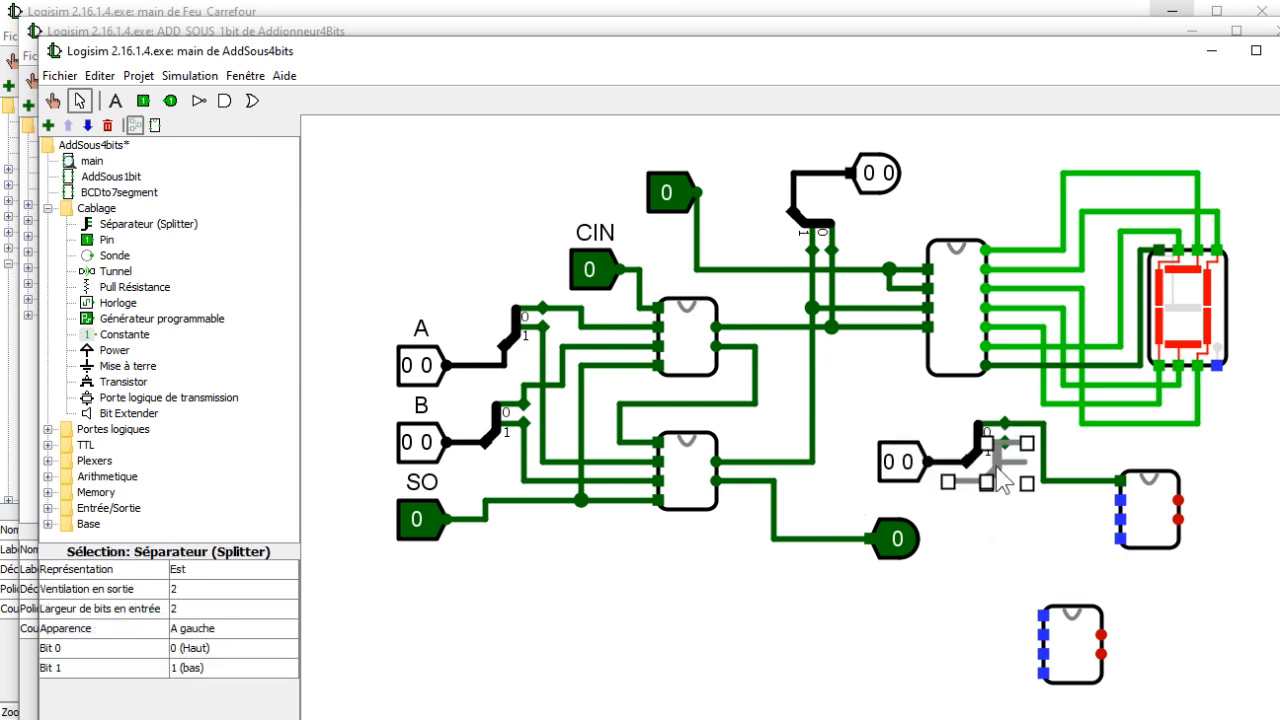
pyautogui.moveTo(1000, 480); pyautogui.dragTo(980, 612)
# Duplicate the 2-bit pin onto the lower splitter's input wire and move the lower block directly under the upper one
pyautogui.click(905, 462)
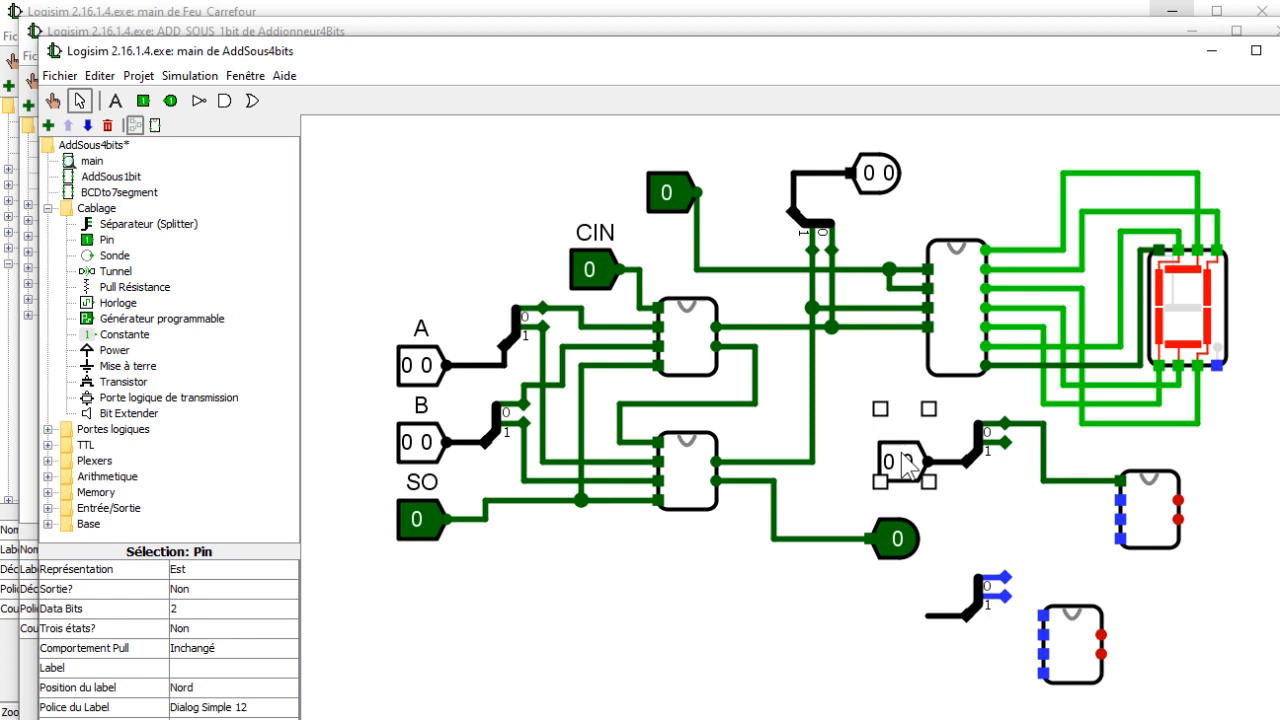
pyautogui.click(890, 594)
pyautogui.hotkey('ctrl', 'v')
pyautogui.moveTo(915, 490); pyautogui.dragTo(846, 609)
pyautogui.moveTo(1076, 639); pyautogui.dragTo(1157, 633)
# Try to wire the upper splitter's bit 1 output to the lower block's first input, and delete the overlapping wires and lower splitter
pyautogui.moveTo(1004, 442)
pyautogui.mouseDown()
pyautogui.moveTo(1060, 611)
pyautogui.moveTo(1120, 628)
pyautogui.mouseUp()
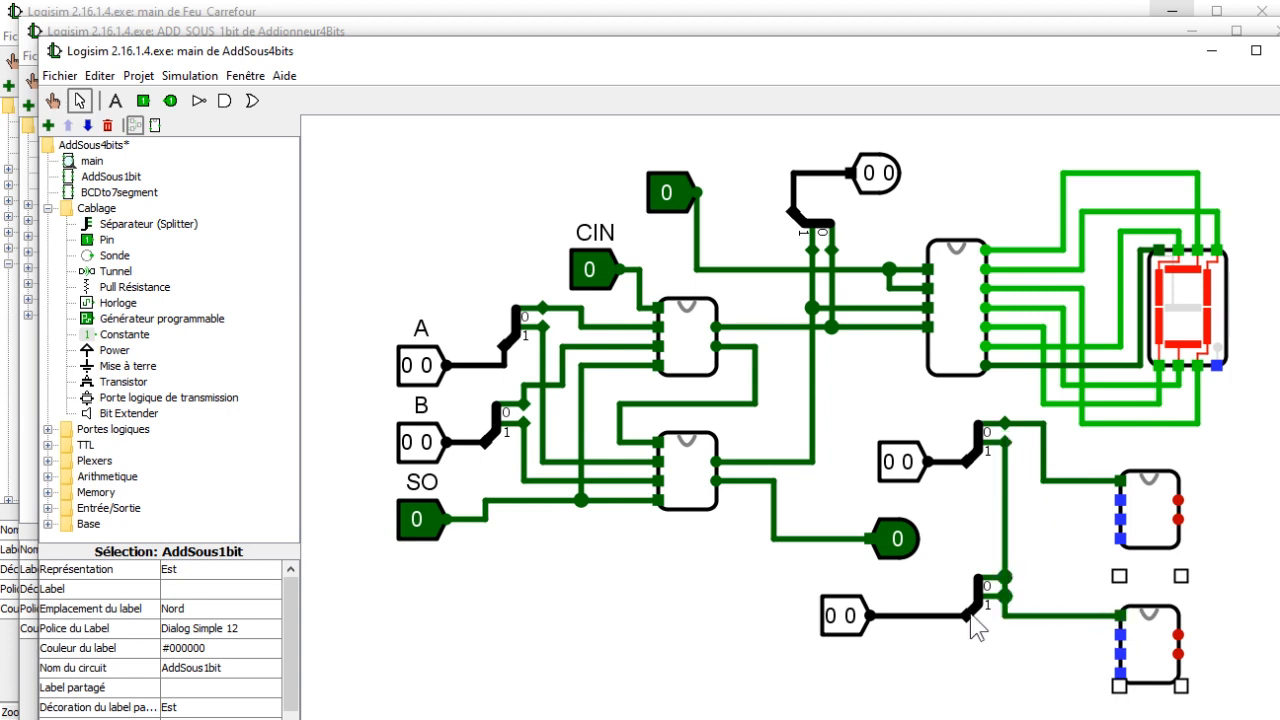
pyautogui.click(1007, 566)
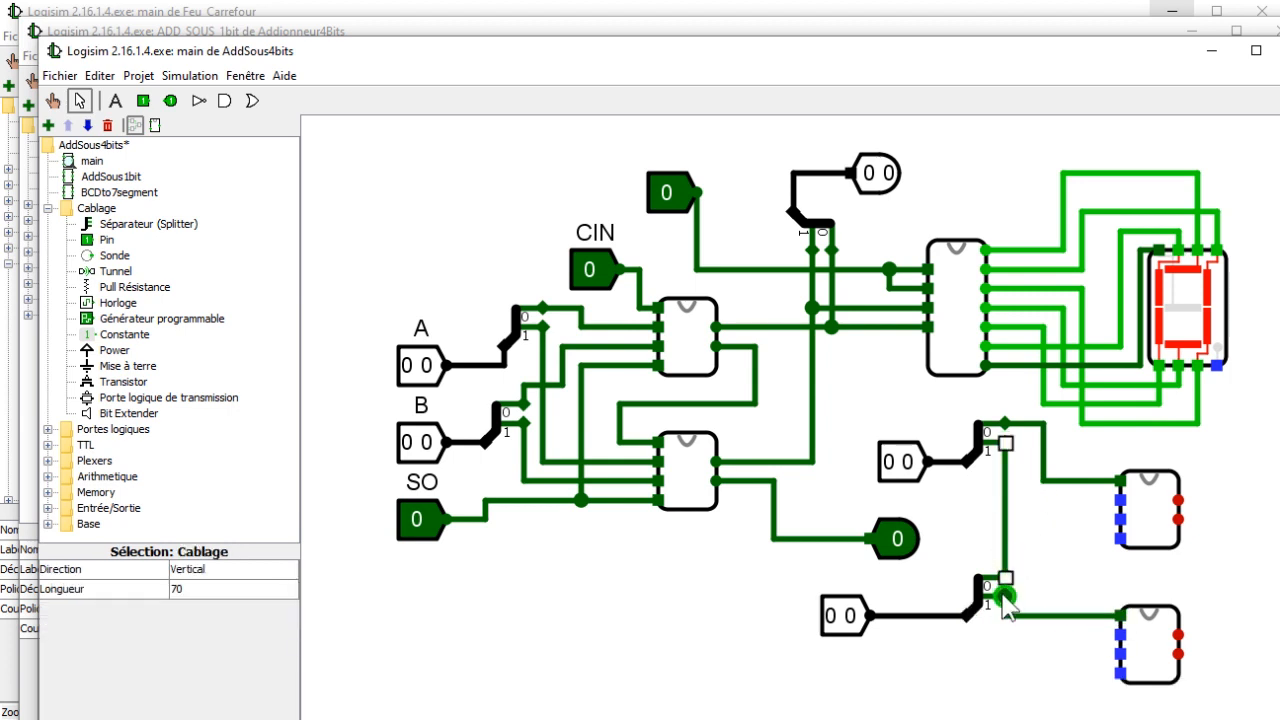
pyautogui.click(1033, 605)
pyautogui.click(1034, 618)
pyautogui.press('Delete')
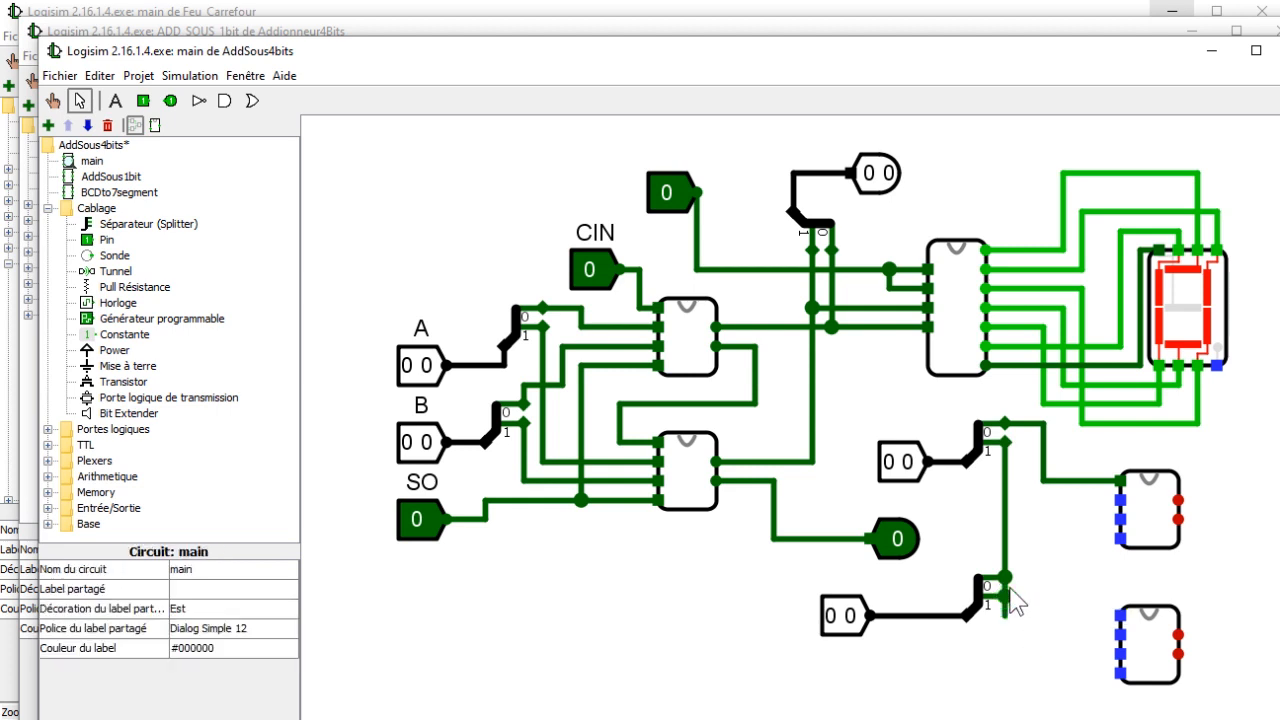
pyautogui.click(1003, 594)
pyautogui.press('Delete')
pyautogui.click(1001, 577)
pyautogui.press('Delete')
# Duplicate the upper splitter and attach the copy to the lower 2-bit pin's wire
pyautogui.click(977, 466)
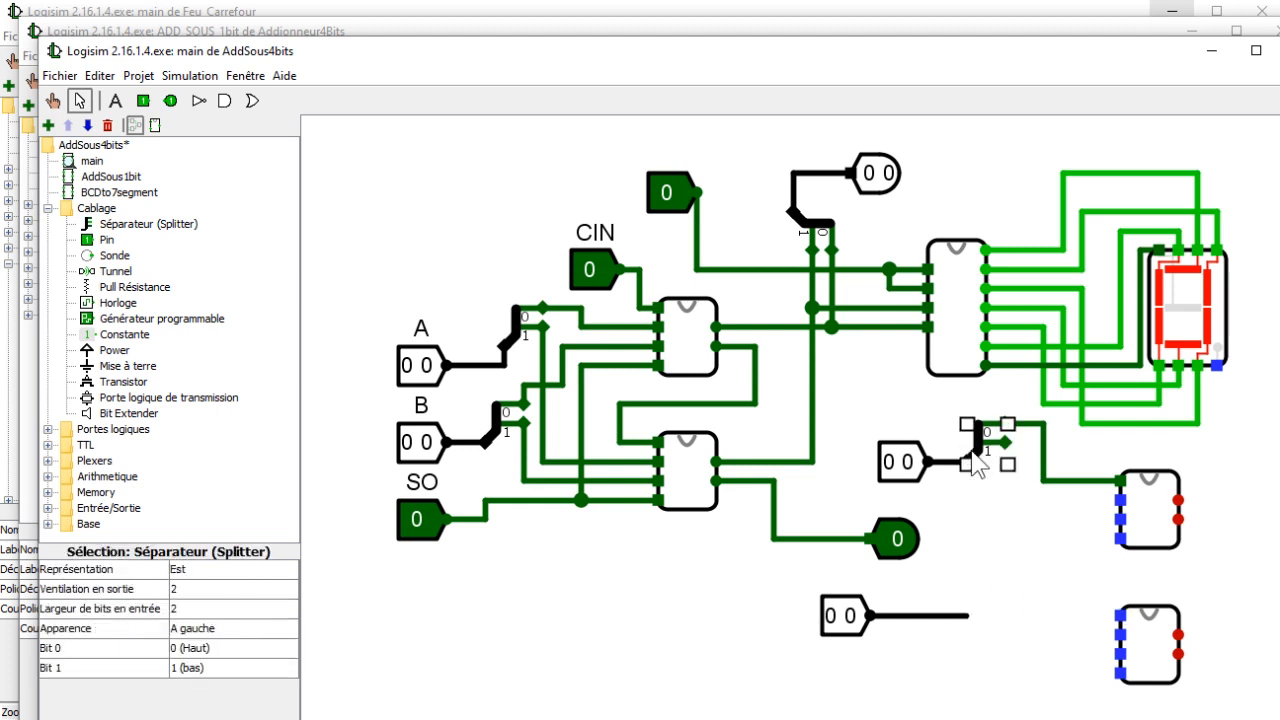
pyautogui.hotkey('ctrl', 'd')
pyautogui.moveTo(997, 472); pyautogui.dragTo(986, 617)
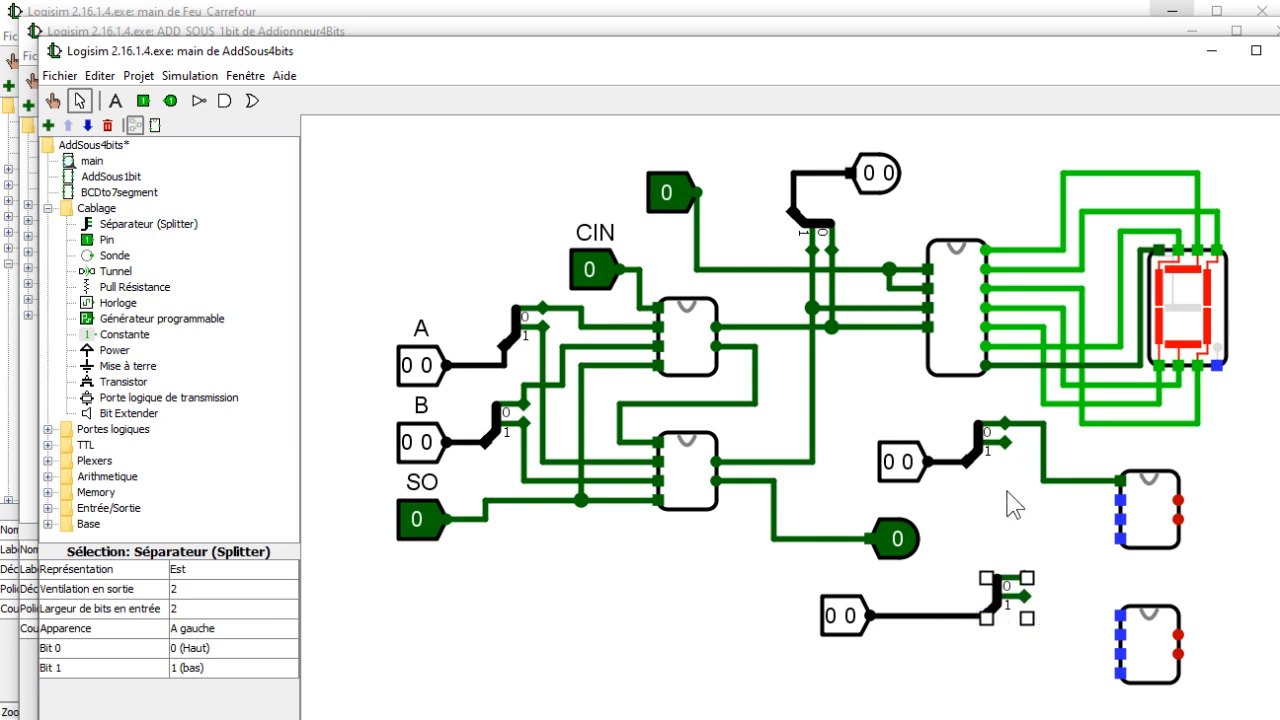
# Try to wire both splitters toward the two new AddSous1bit blocks, and delete the crossing wires between them
pyautogui.moveTo(1005, 443)
pyautogui.mouseDown()
pyautogui.moveTo(1011, 503)
pyautogui.moveTo(1034, 491)
pyautogui.moveTo(1034, 445)
pyautogui.moveTo(1080, 449)
pyautogui.moveTo(1098, 611)
pyautogui.moveTo(1088, 570)
pyautogui.moveTo(1114, 612)
pyautogui.mouseUp()
pyautogui.moveTo(1030, 580); pyautogui.dragTo(1088, 528)
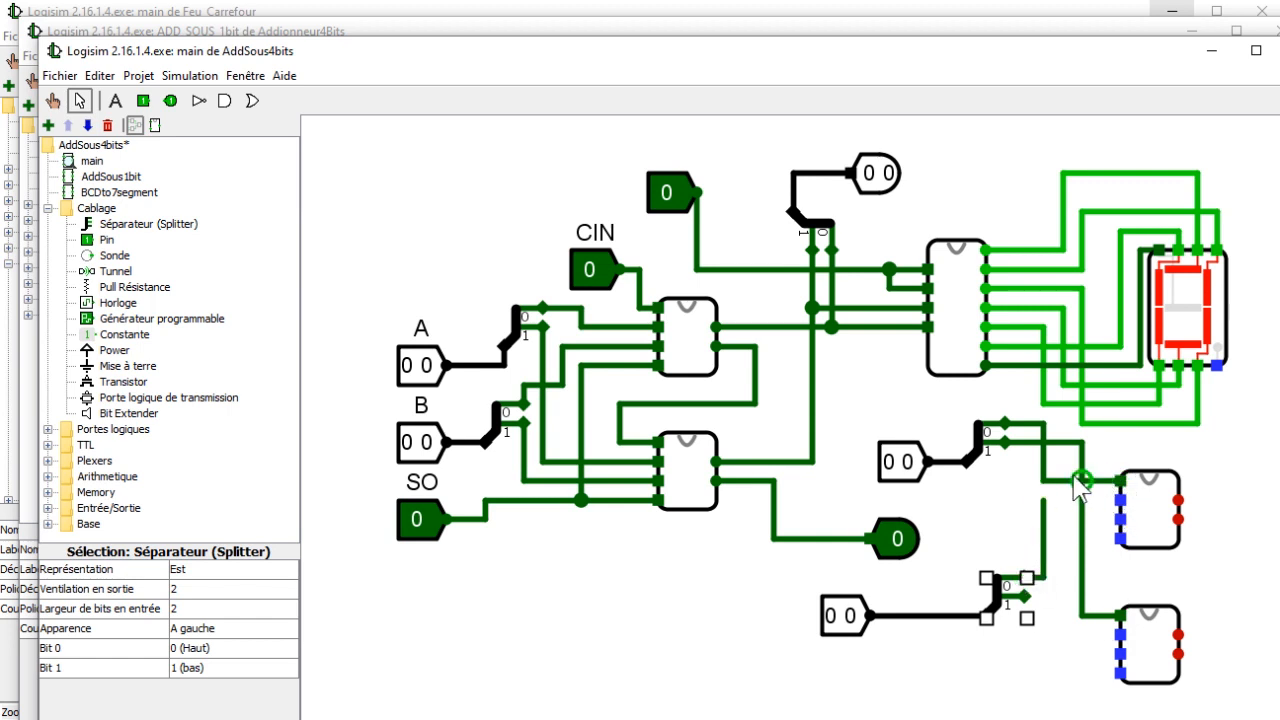
pyautogui.click(1075, 477)
pyautogui.press('Delete')
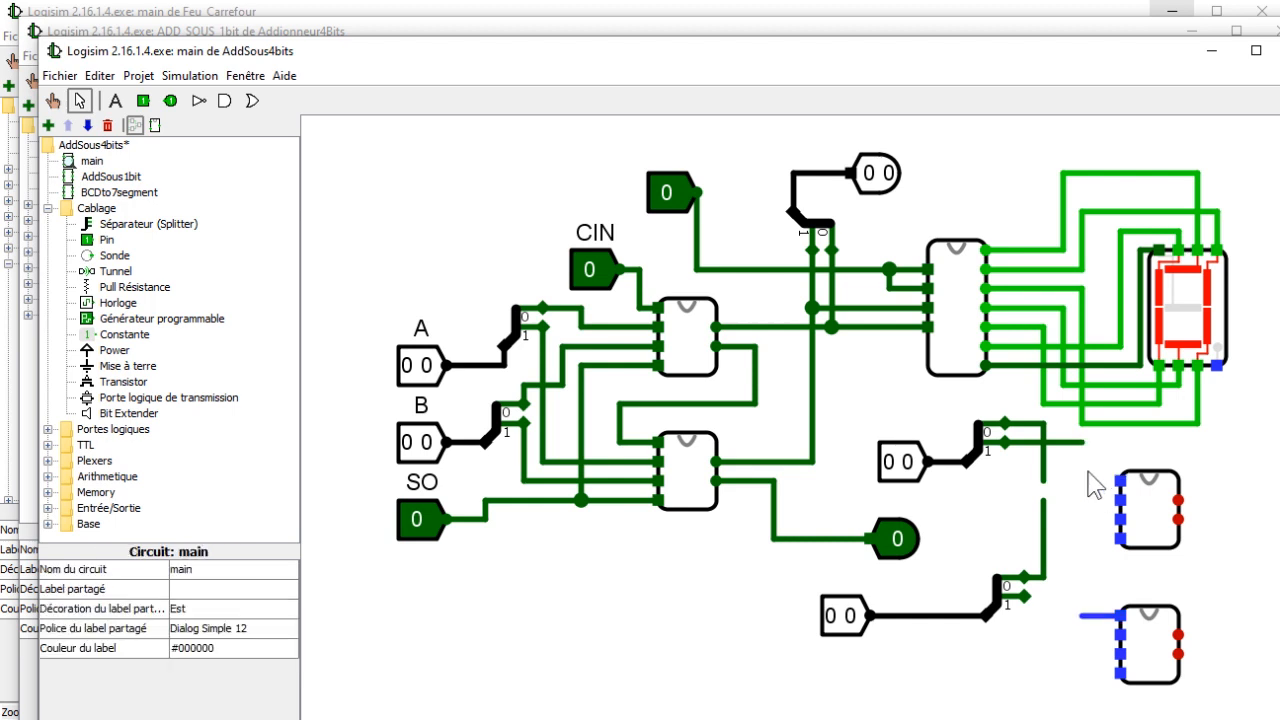
pyautogui.click(1039, 444)
pyautogui.press('Delete')
pyautogui.click(1036, 425)
pyautogui.press('Delete')
pyautogui.click(1042, 515)
pyautogui.press('Delete')
pyautogui.click(1039, 579)
pyautogui.click(1056, 522)
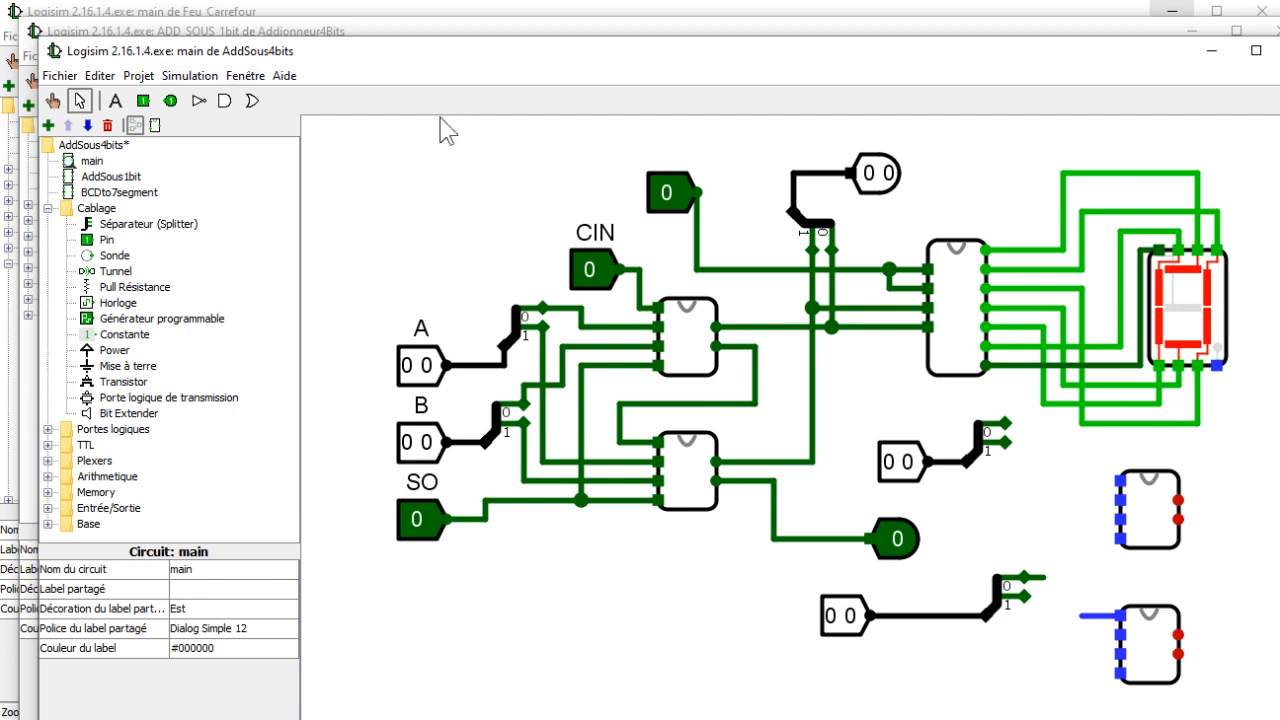
# Add a 1-bit input pin beside the lower 2-bit pin and label it CIN
pyautogui.click(143, 100)
pyautogui.click(716, 615)
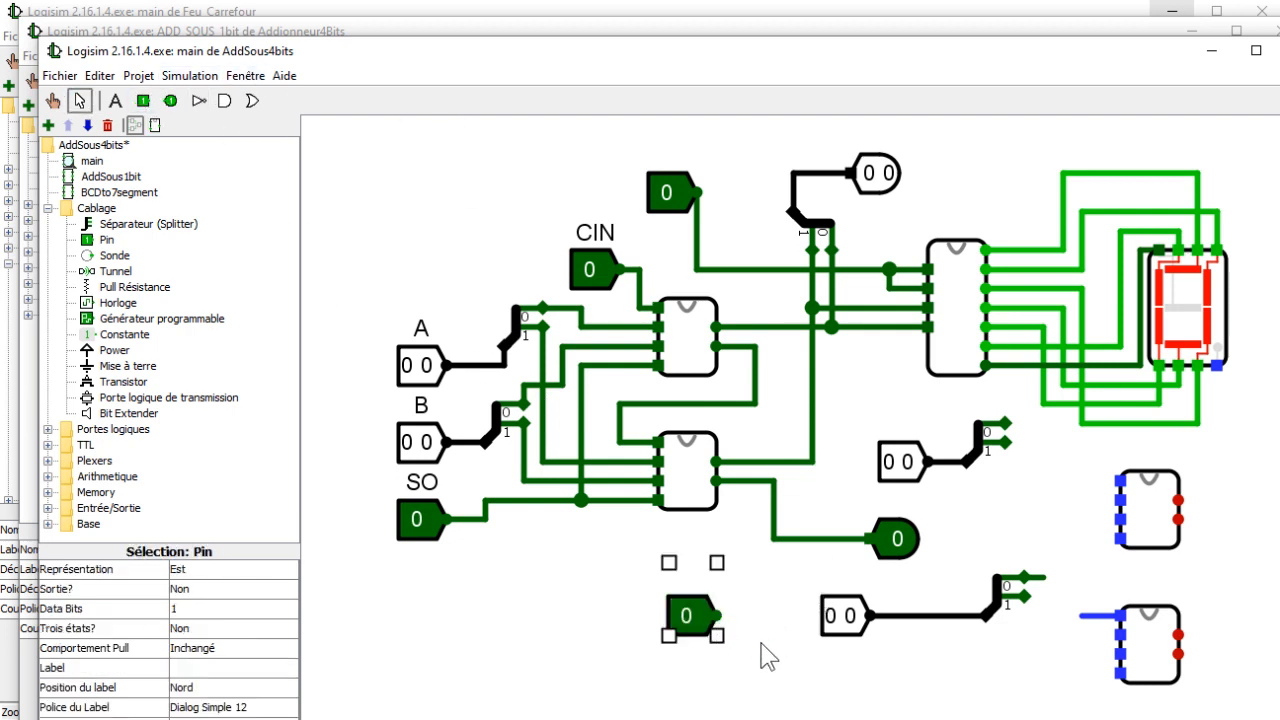
pyautogui.hotkey('ctrl', '3')
pyautogui.click(697, 615)
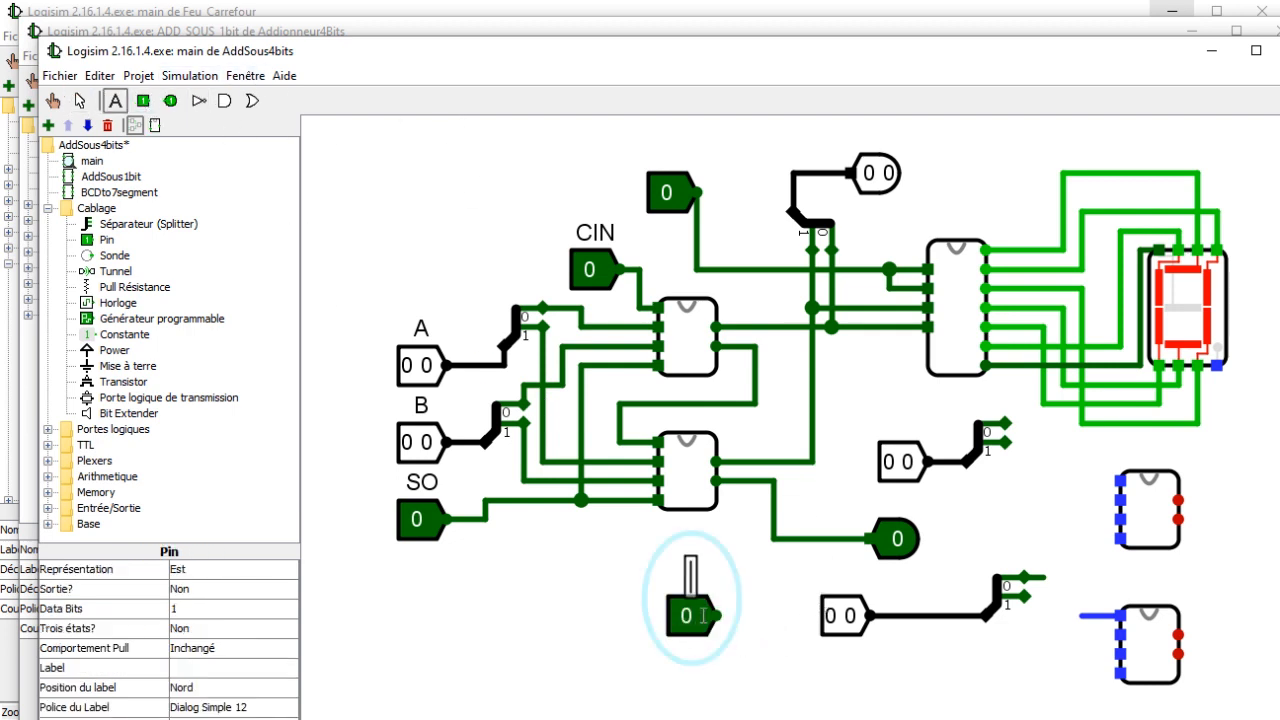
pyautogui.write('CIN')
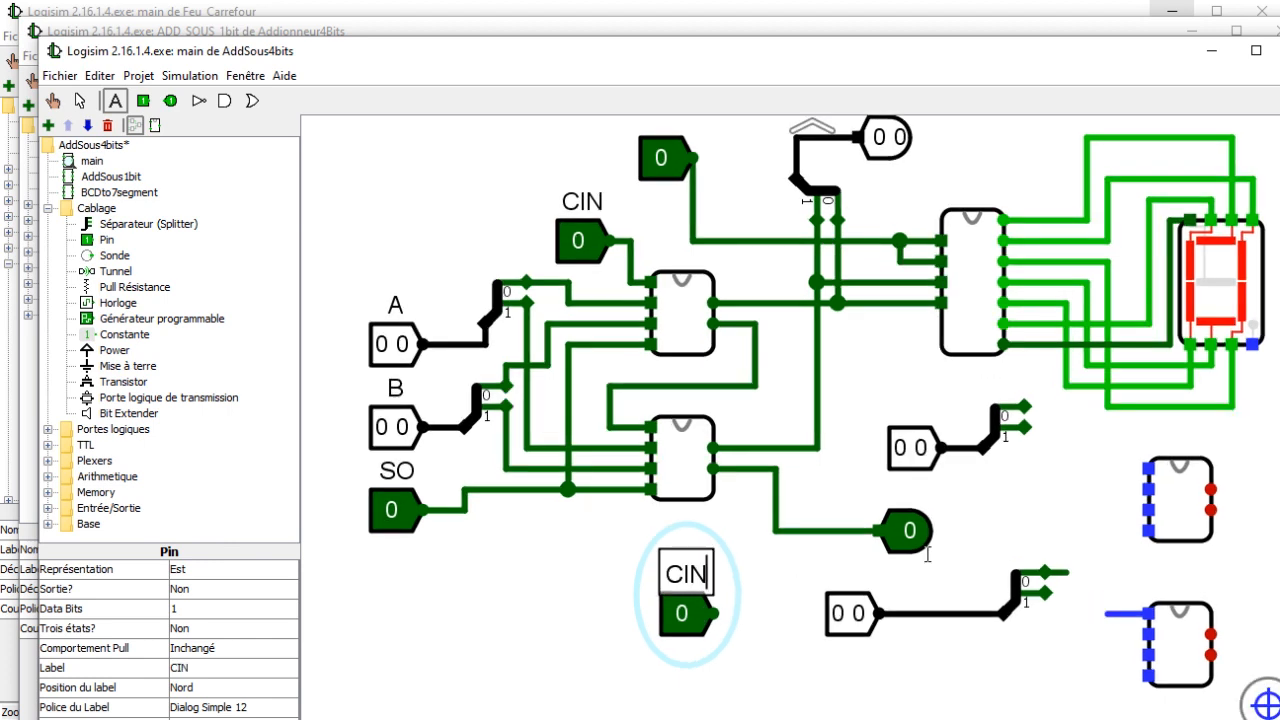
pyautogui.hotkey('ctrl', '2')
# Try to wire the upper splitter's bit 0 to the upper block's second input and bit 1 to the lower block's first, deleting stray wires
pyautogui.scroll(1, 1148, 468)
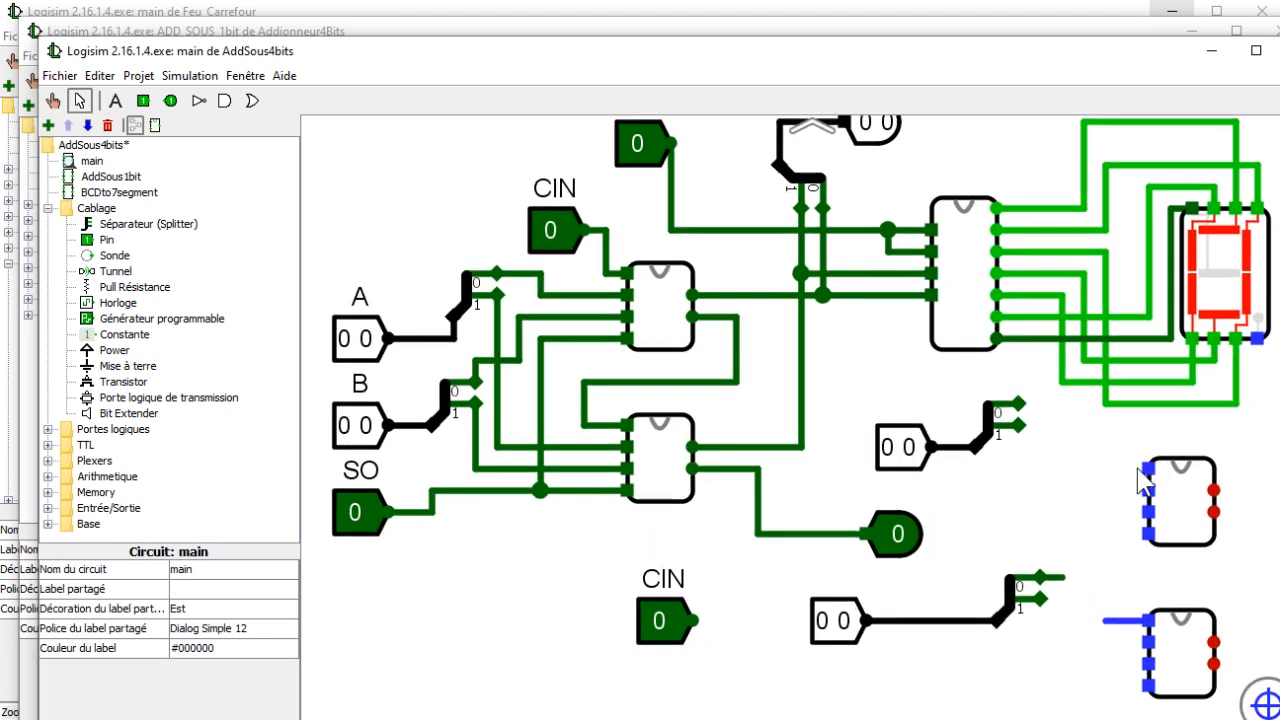
pyautogui.moveTo(1146, 468); pyautogui.dragTo(1060, 468)
pyautogui.moveTo(1018, 404)
pyautogui.mouseDown()
pyautogui.moveTo(1051, 443)
pyautogui.moveTo(1080, 440)
pyautogui.moveTo(1060, 468)
pyautogui.mouseUp()
pyautogui.moveTo(1019, 430); pyautogui.dragTo(1104, 618)
pyautogui.moveTo(1062, 578); pyautogui.dragTo(1146, 469)
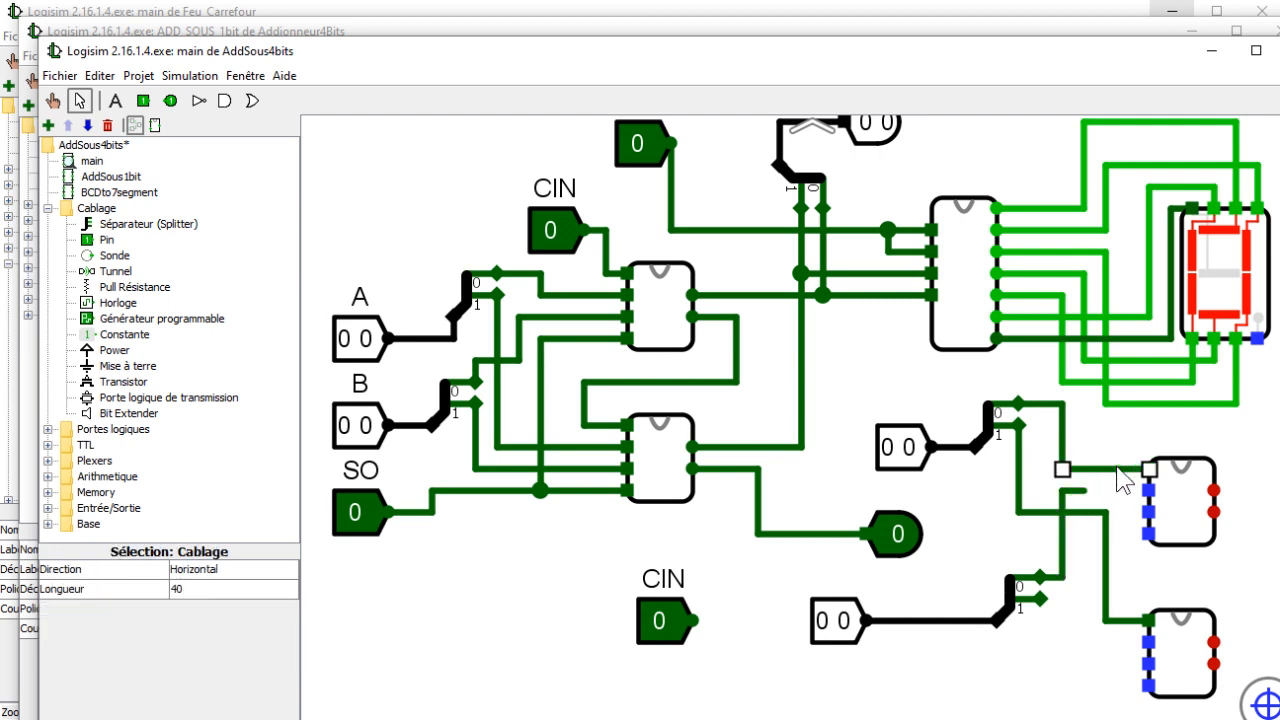
pyautogui.press('Delete')
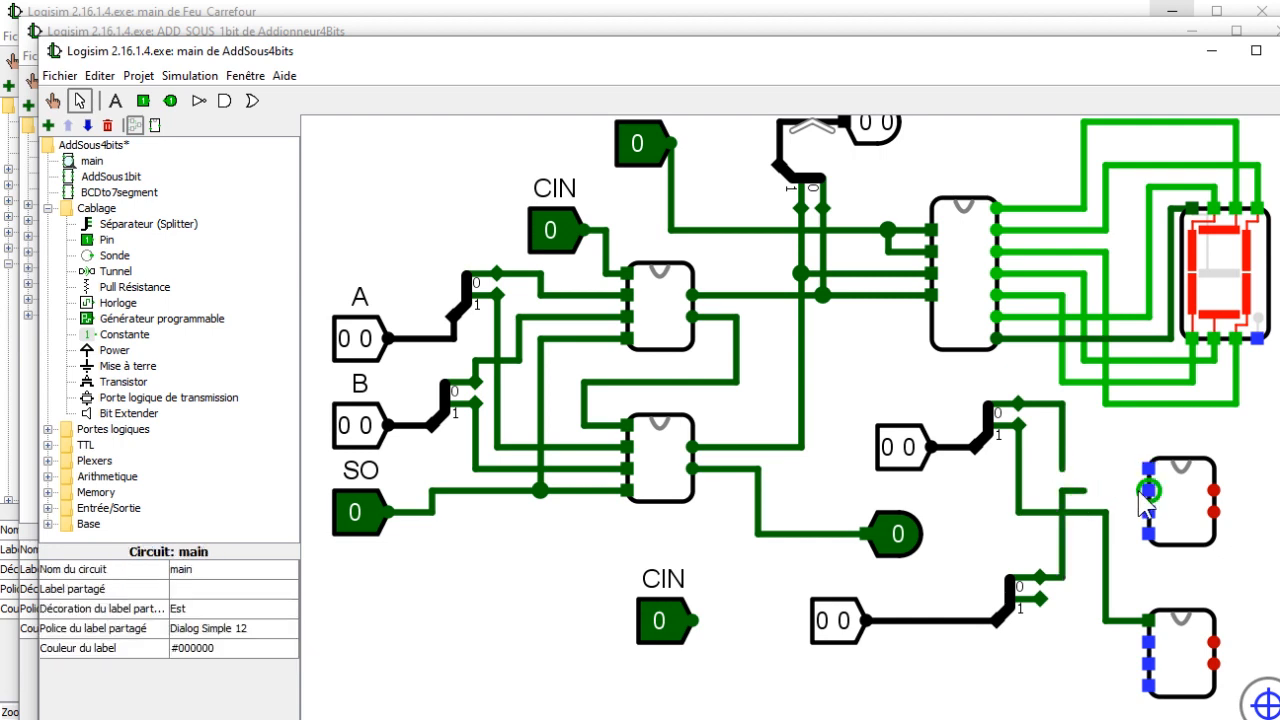
pyautogui.moveTo(1084, 491); pyautogui.dragTo(1063, 491)
pyautogui.moveTo(1146, 497); pyautogui.dragTo(1066, 538)
pyautogui.press('Delete')
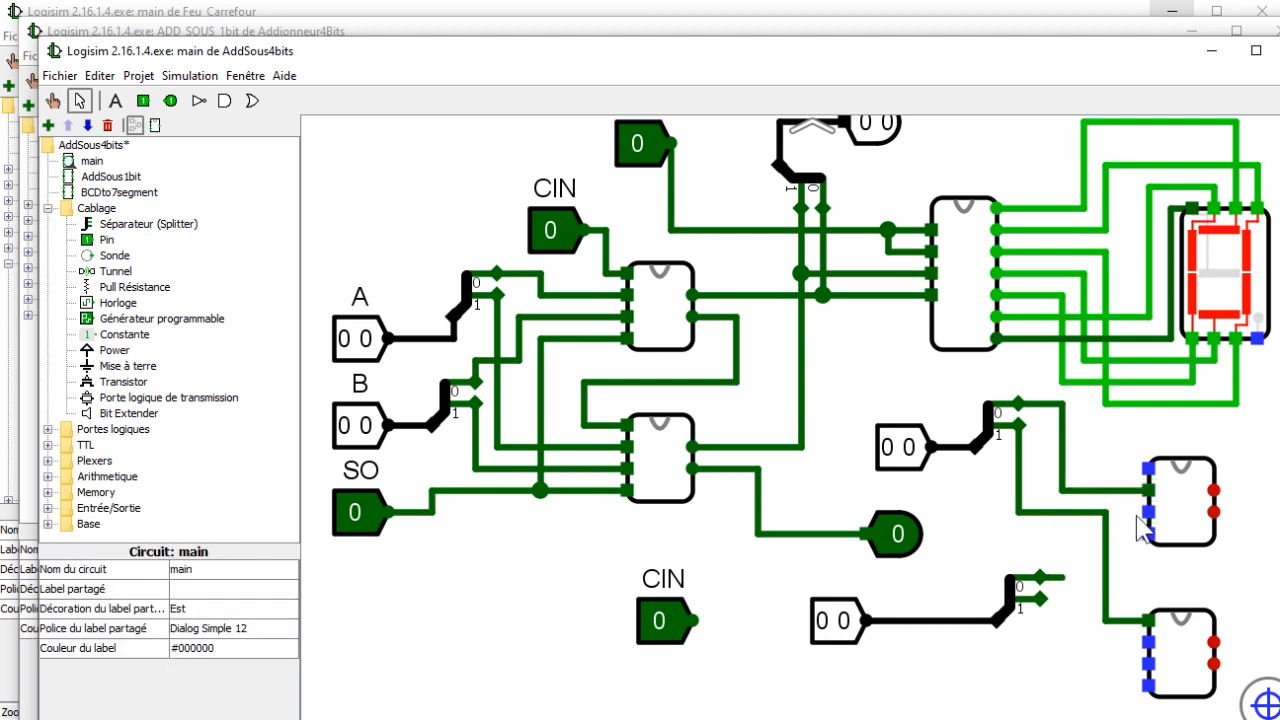
# Try to wire the lower splitter's bit 0 to the upper block's third input and delete the overlapping horizontal segment
pyautogui.moveTo(1146, 512); pyautogui.dragTo(1062, 577)
pyautogui.click(1077, 513)
pyautogui.press('Delete')
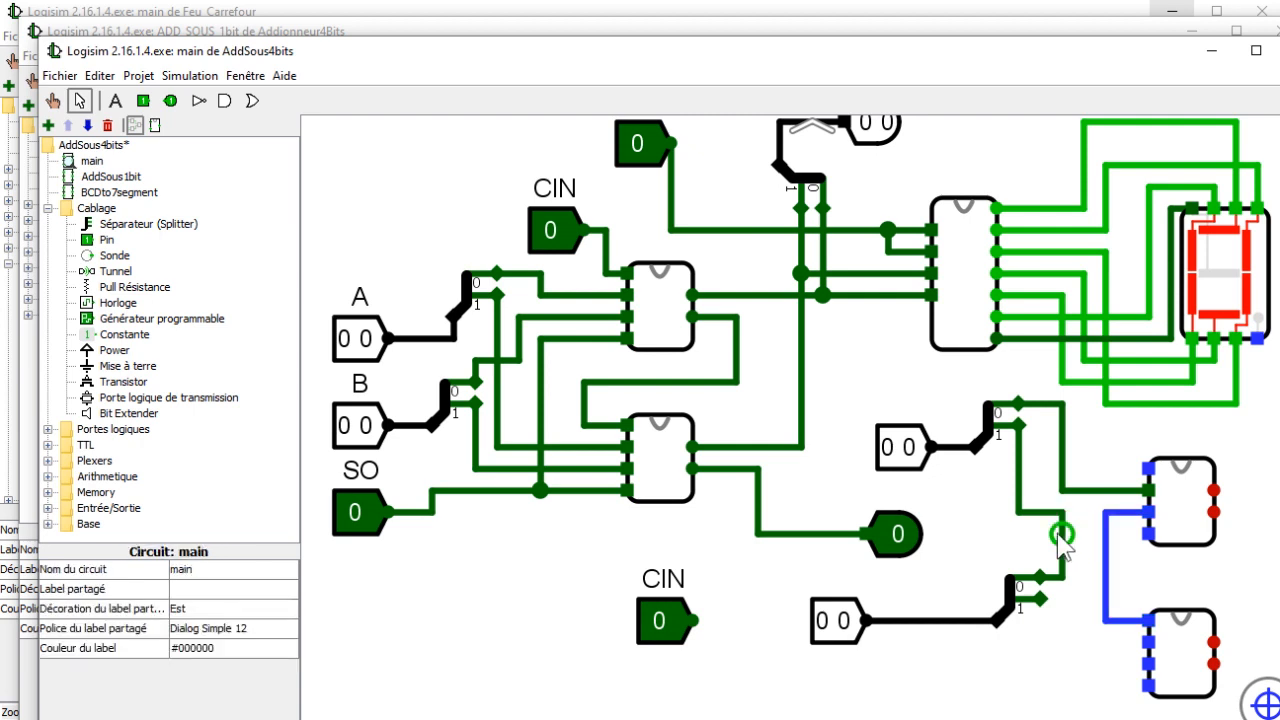
# Delete the upper unlabeled 2-bit pin, its splitter and the wires attached to the splitter's bit 1 output
pyautogui.click(903, 449)
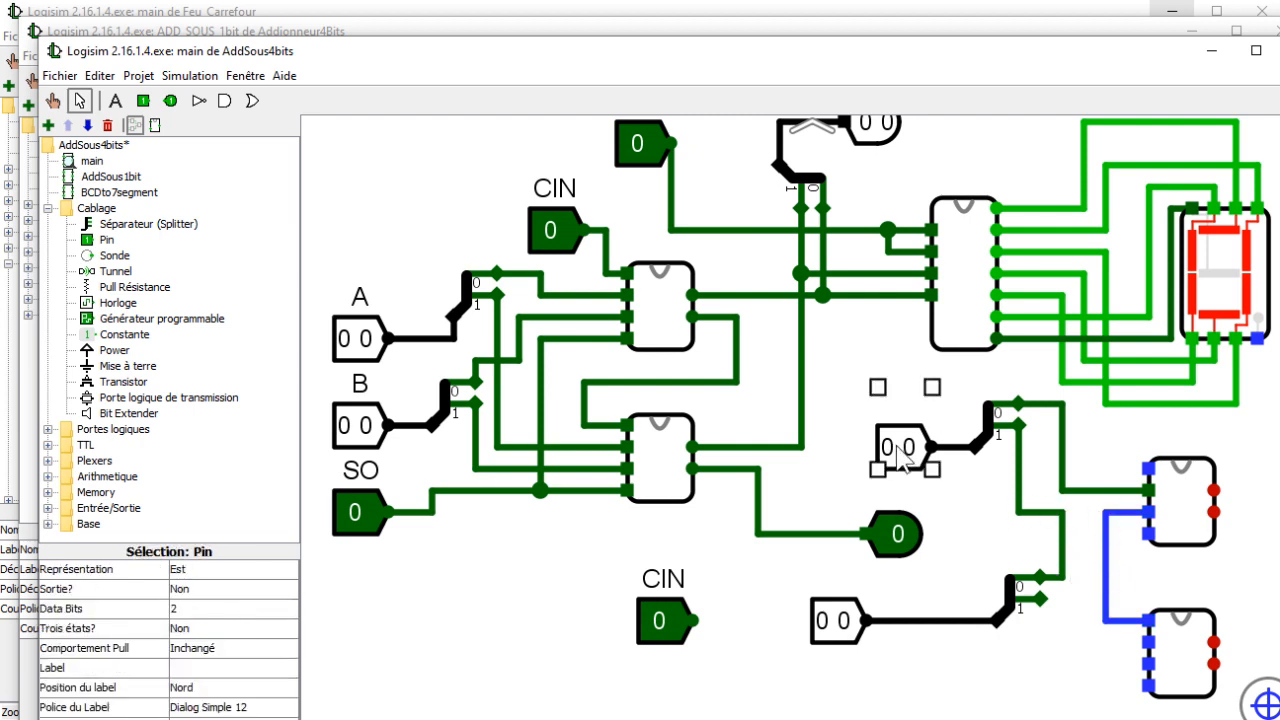
pyautogui.press('Delete')
pyautogui.click(993, 432)
pyautogui.press('Delete')
pyautogui.click(1019, 451)
pyautogui.press('Delete')
pyautogui.click(957, 449)
pyautogui.press('Delete')
pyautogui.click(1035, 515)
pyautogui.press('Delete')
# Delete the upper extra AddSous1bit block and all leftover wires around the two extra blocks
pyautogui.click(1166, 505)
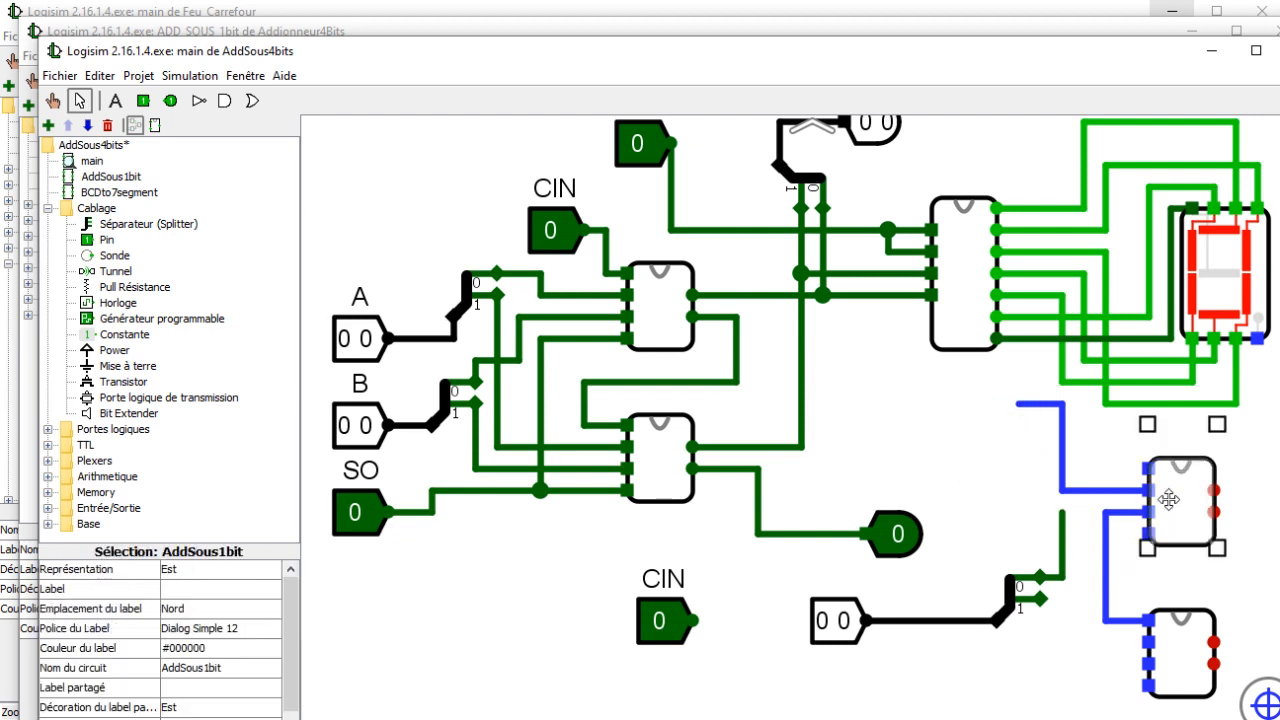
pyautogui.press('Delete')
pyautogui.click(1110, 490)
pyautogui.press('Delete')
pyautogui.click(1063, 470)
pyautogui.press('Delete')
pyautogui.click(1040, 404)
pyautogui.press('Delete')
pyautogui.click(1062, 537)
pyautogui.press('Delete')
pyautogui.click(1106, 560)
pyautogui.press('Delete')
pyautogui.click(1125, 513)
pyautogui.press('Delete')
pyautogui.click(1127, 620)
pyautogui.press('Delete')
# Delete the remaining extra AddSous1bit block, lower splitter and wire, unlabeled 2-bit pin and second CIN pin
pyautogui.click(1180, 645)
pyautogui.press('Delete')
pyautogui.click(1022, 597)
pyautogui.press('Delete')
pyautogui.click(995, 627)
pyautogui.press('Delete')
pyautogui.click(840, 628)
pyautogui.press('Delete')
pyautogui.click(668, 630)
pyautogui.press('Delete')
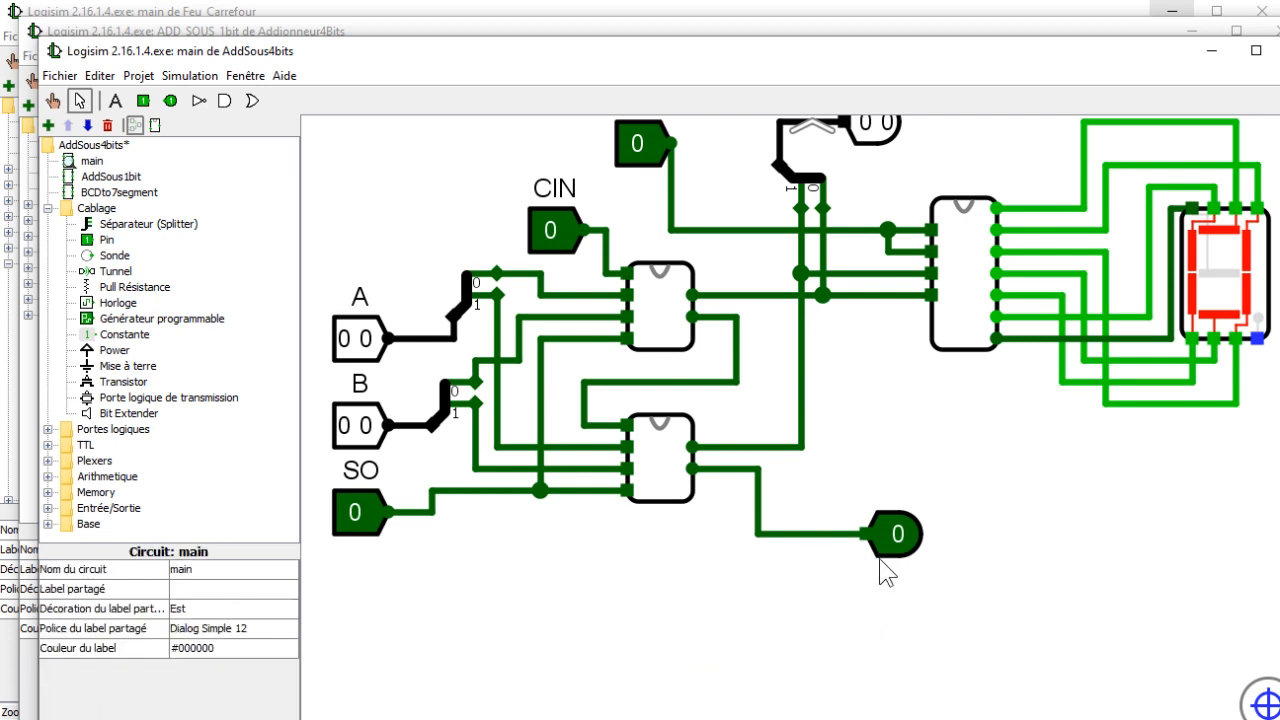
# Label the 1-bit output pin fed by the lower AddSous1bit block COUT
pyautogui.scroll(-3, 913, 351)
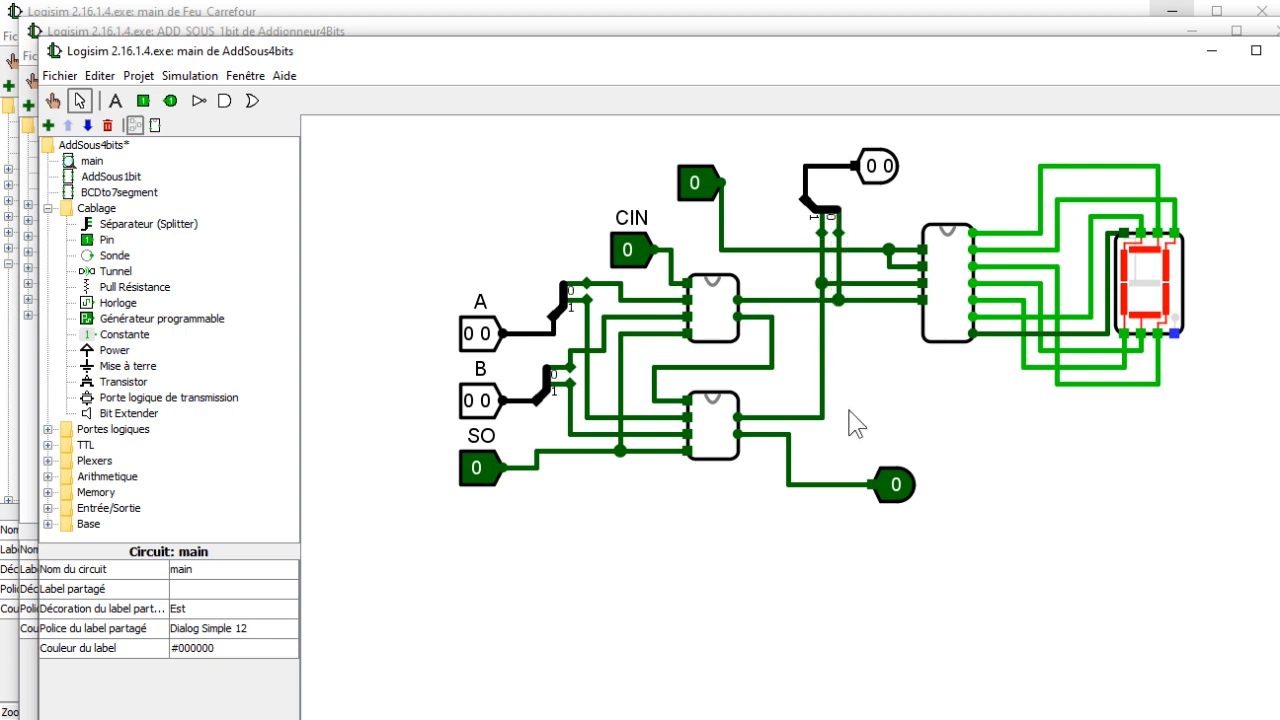
pyautogui.doubleClick(895, 485)
pyautogui.write('COUT')
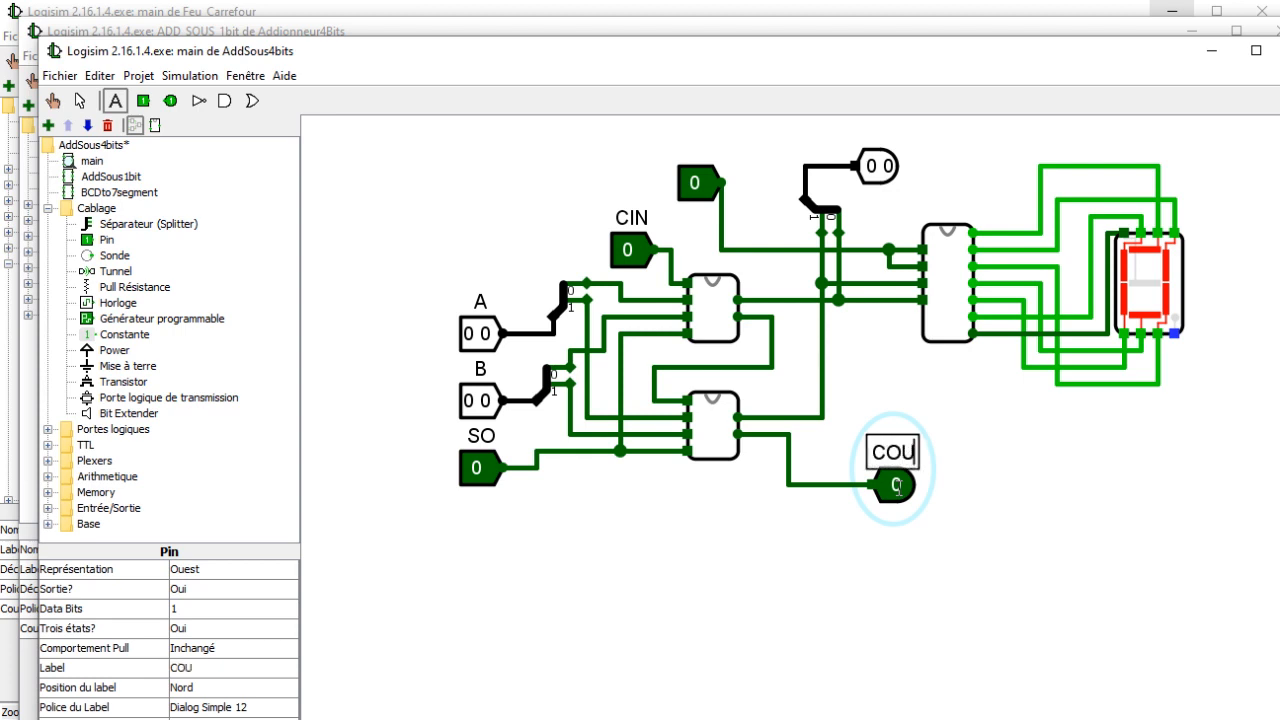
pyautogui.click(1071, 488)
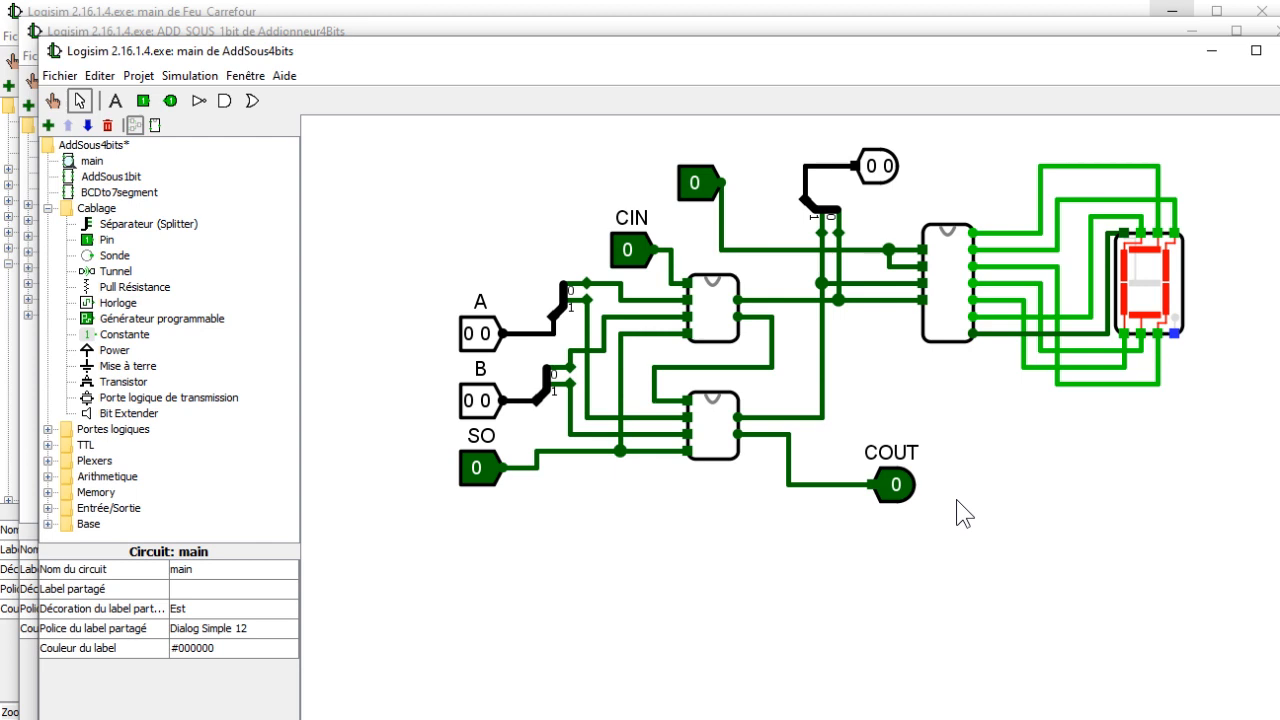
# Test the addition in simulation by setting input A to 01 and input B to 11
pyautogui.click(53, 102)
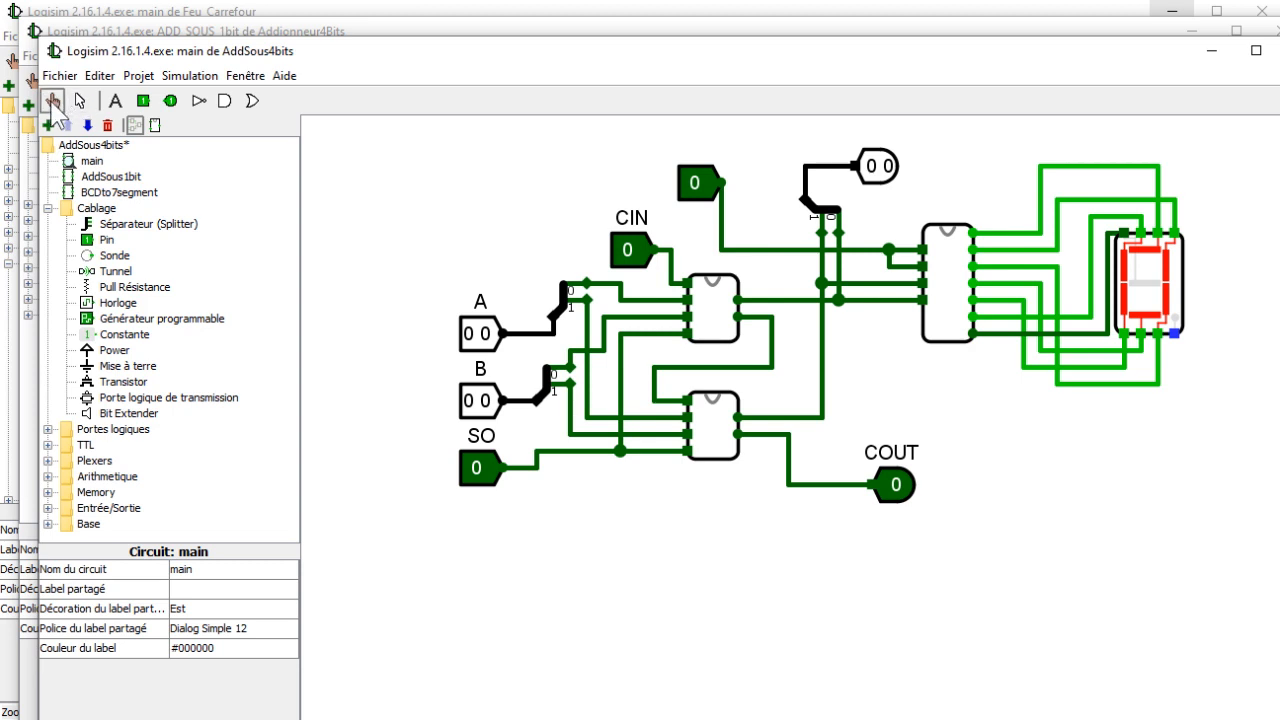
pyautogui.click(486, 338)
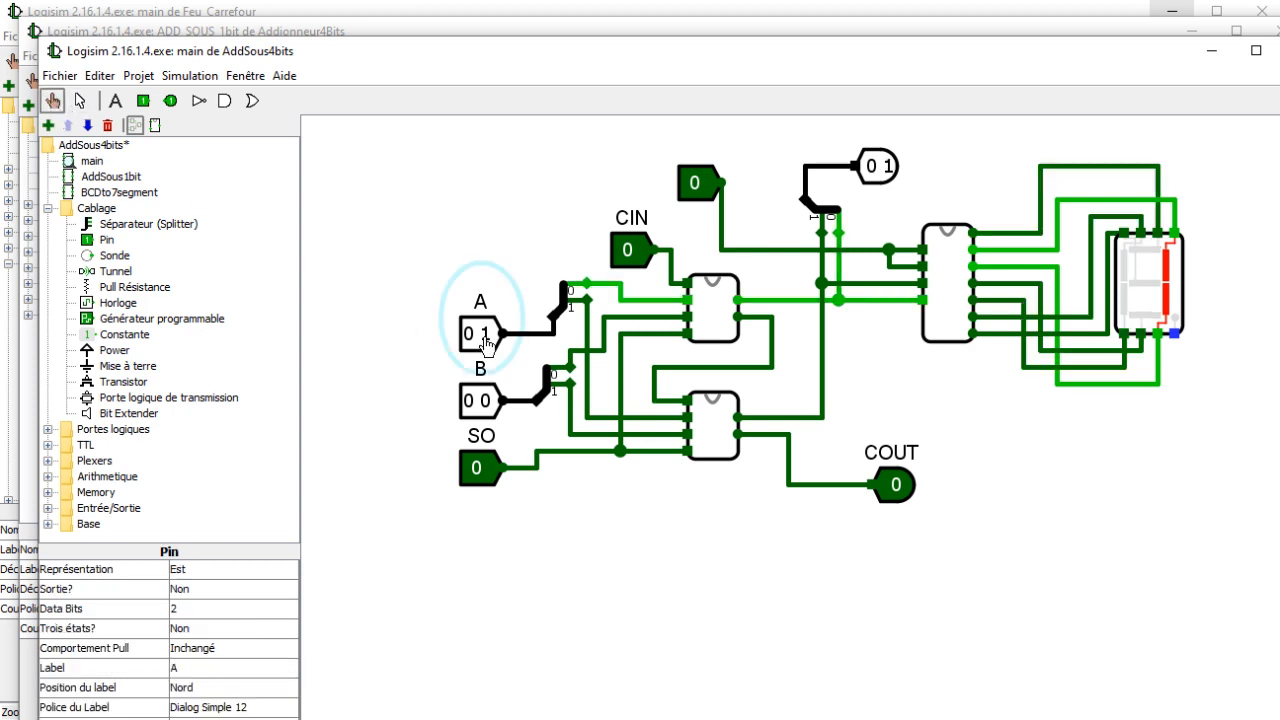
pyautogui.click(486, 402)
pyautogui.click(467, 335)
pyautogui.click(467, 335)
pyautogui.click(467, 401)
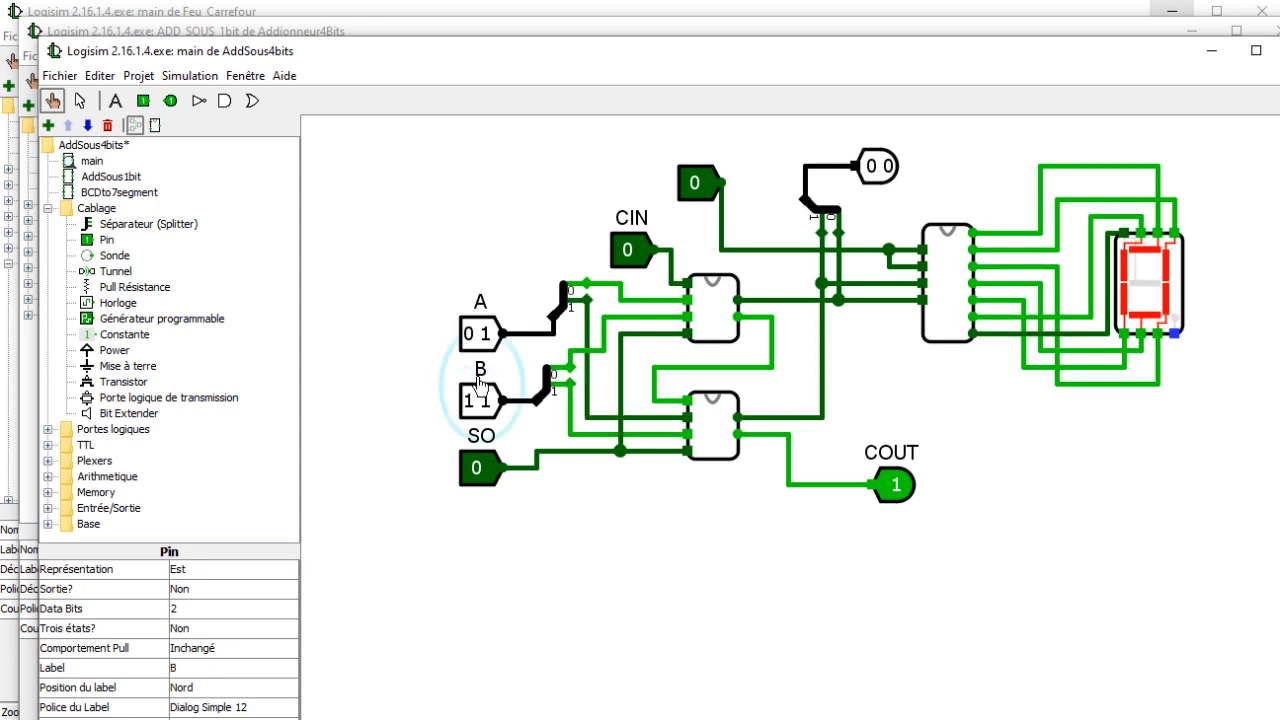
# Test the subtraction by setting input A to 10, input B to 01 and SO to 1
pyautogui.click(467, 400)
pyautogui.click(484, 336)
pyautogui.click(469, 336)
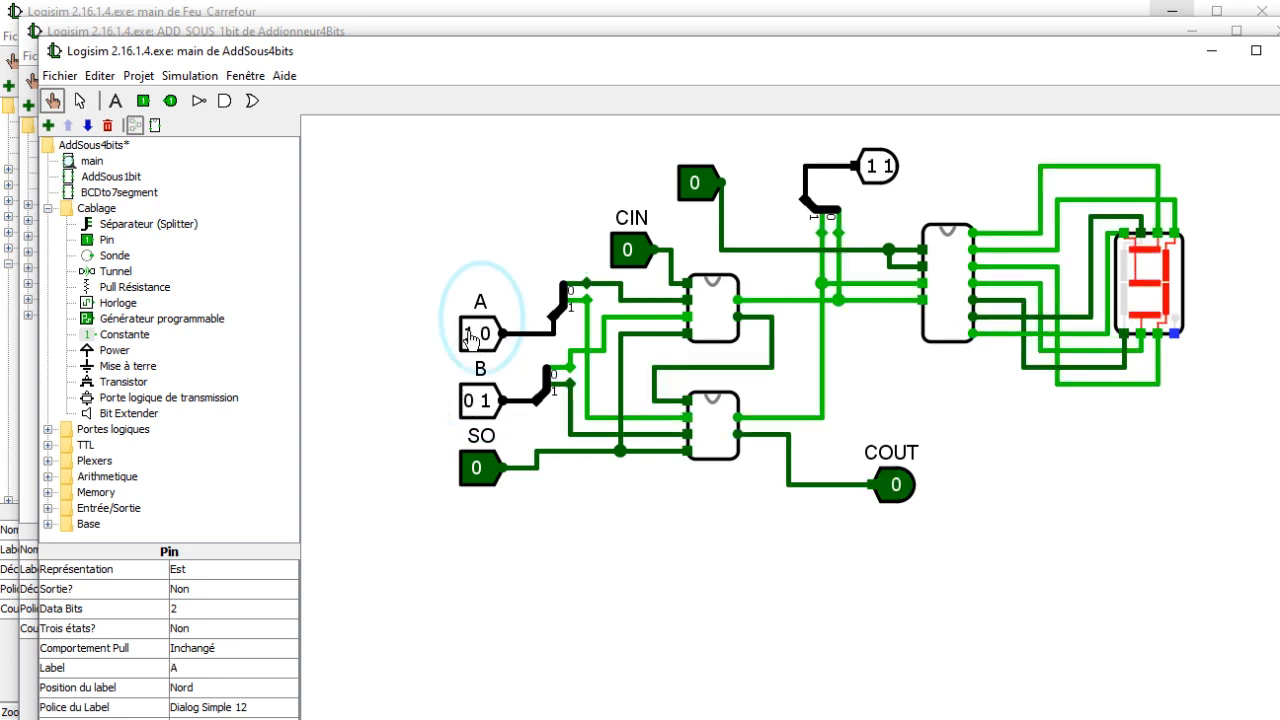
pyautogui.click(478, 470)
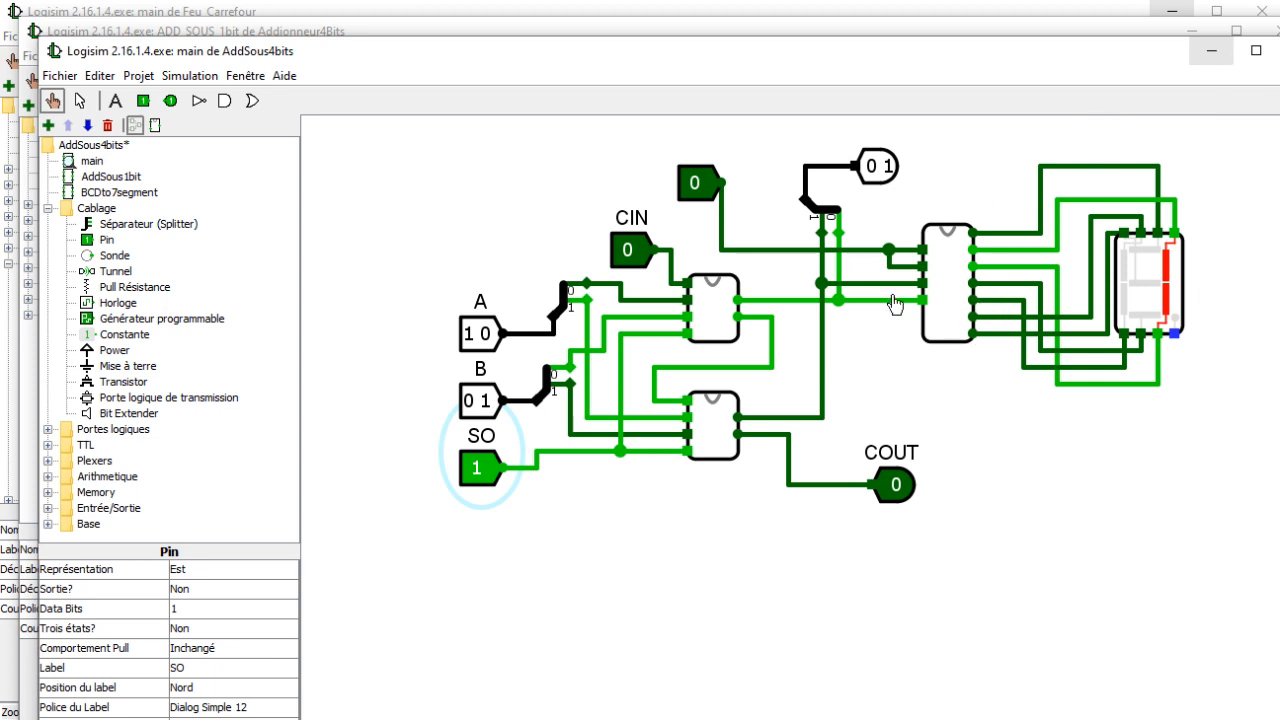
# Open the BCDto7segment circuit, examine its truth table in the combinational analysis and close the analysis
pyautogui.click(47, 208)
pyautogui.doubleClick(100, 196)
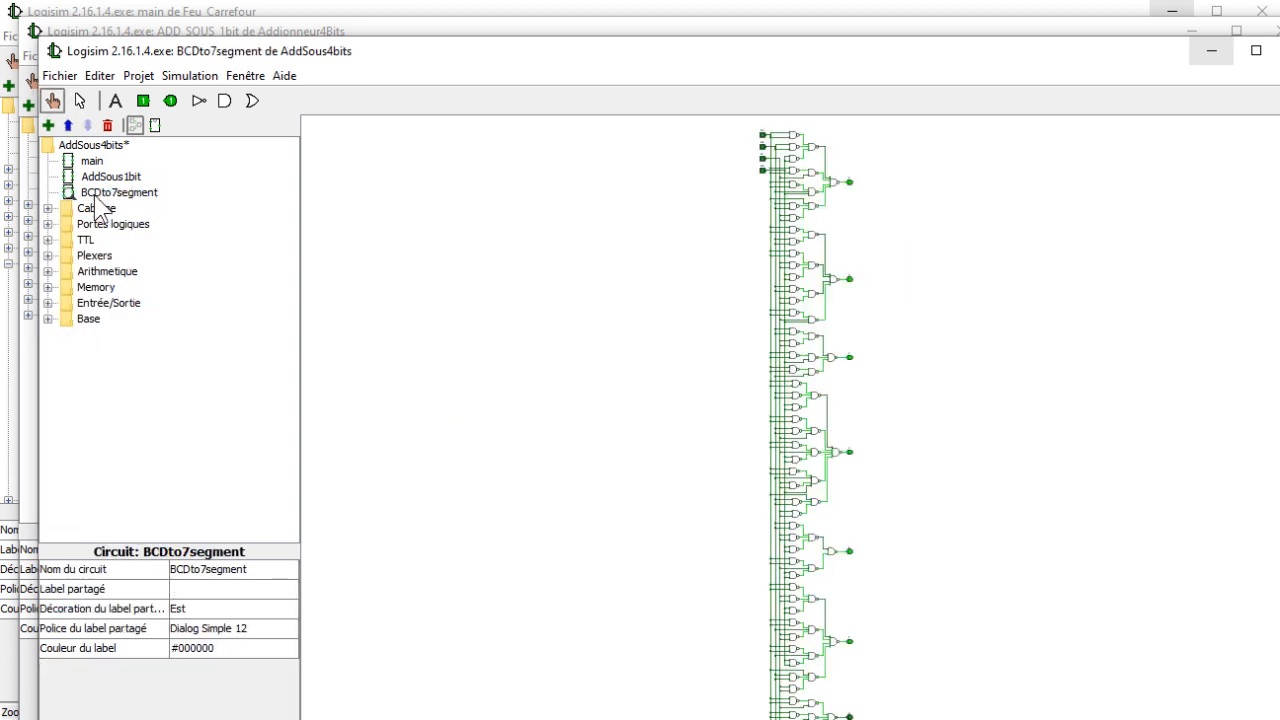
pyautogui.click(139, 76)
pyautogui.click(245, 432)
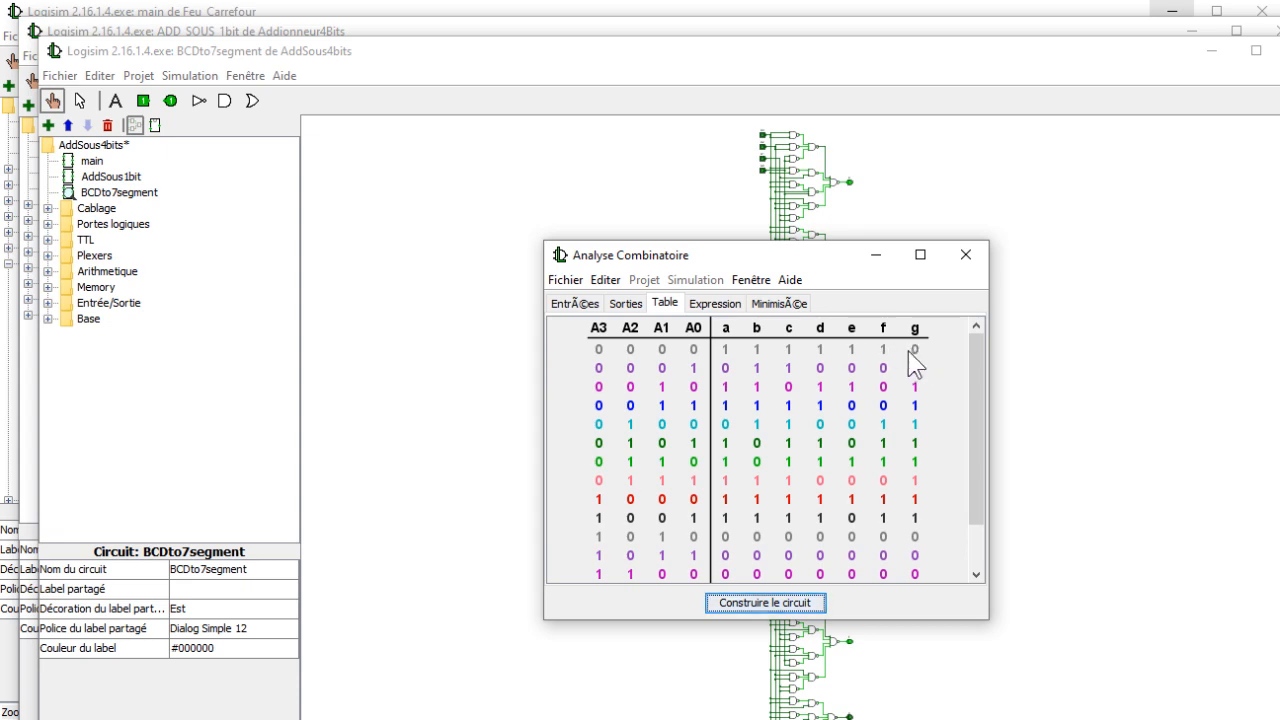
pyautogui.click(963, 265)
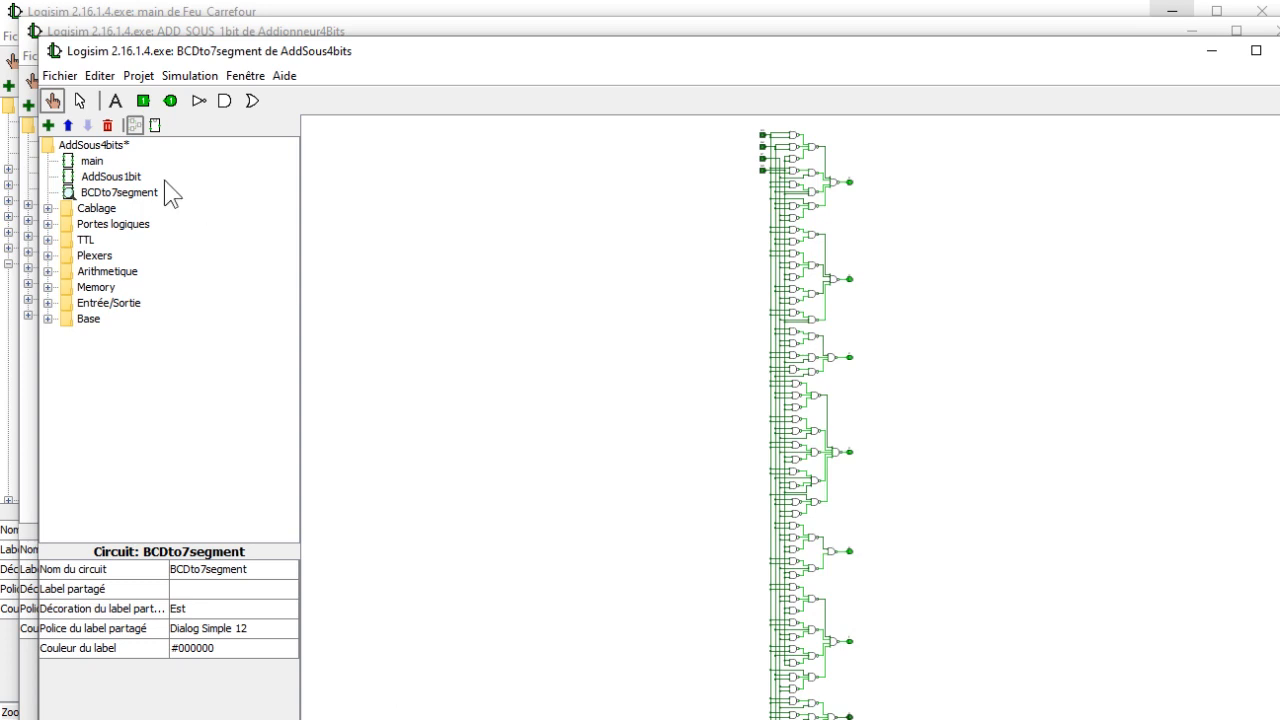
# Switch to the Addionneur4Bits window and reopen Addionneur4Bits.circ, discarding the unsaved changes
pyautogui.click(1260, 234)
pyautogui.click(1176, 106)
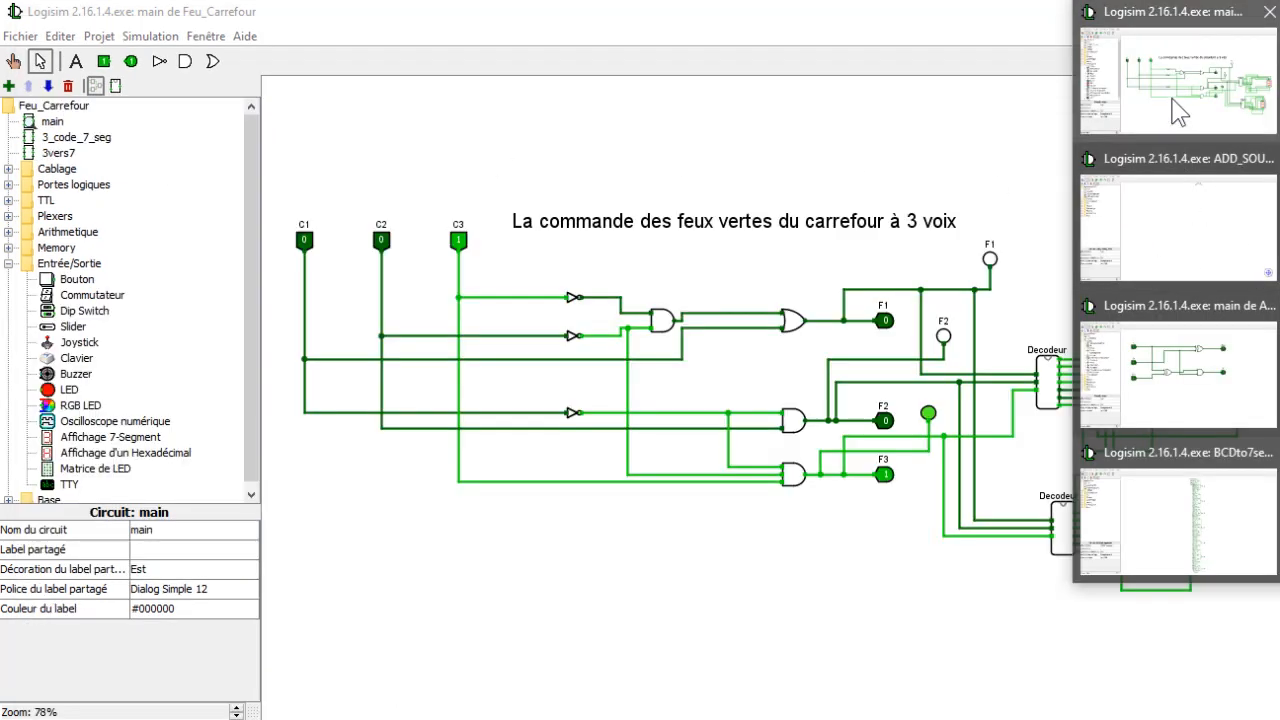
pyautogui.click(1274, 240)
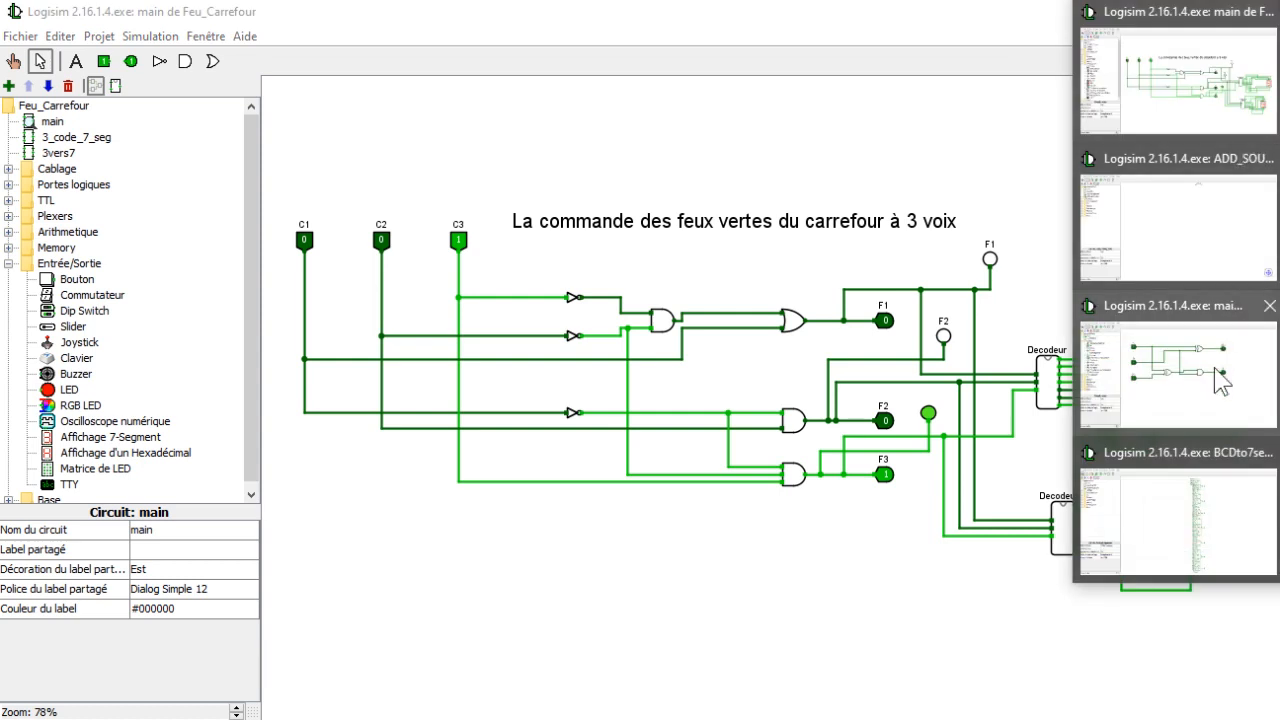
pyautogui.click(1178, 240)
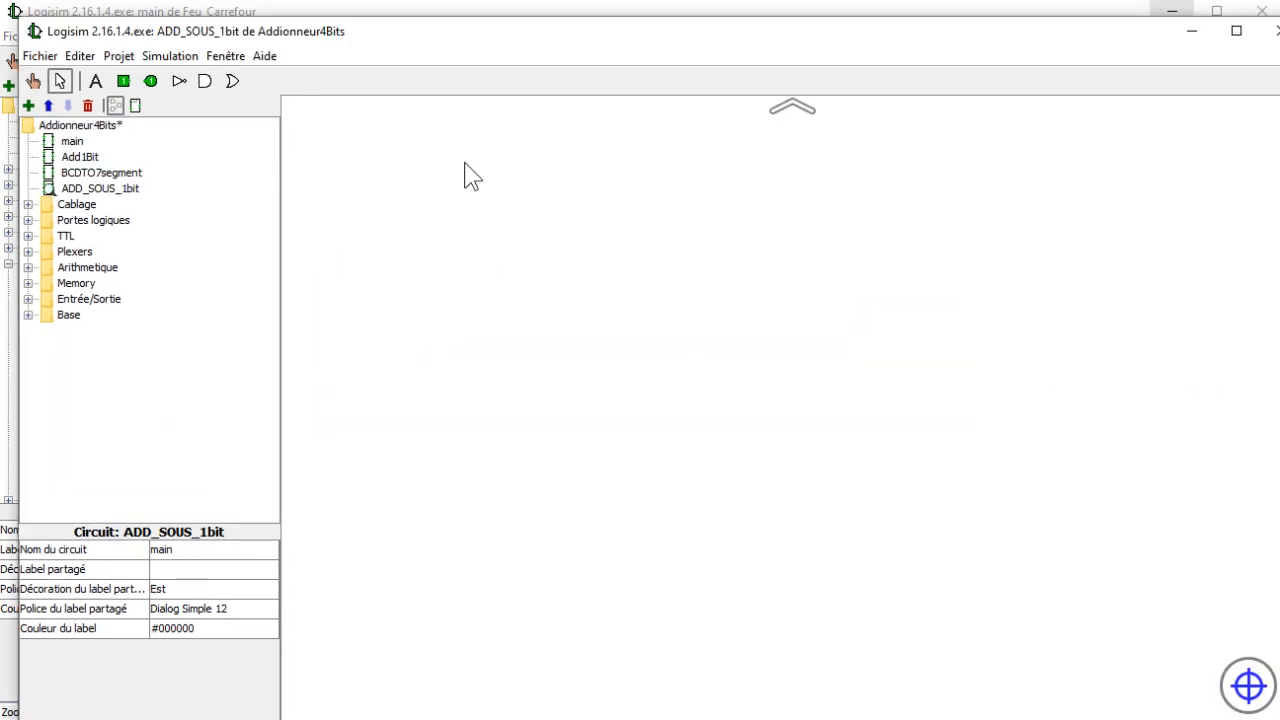
pyautogui.click(40, 56)
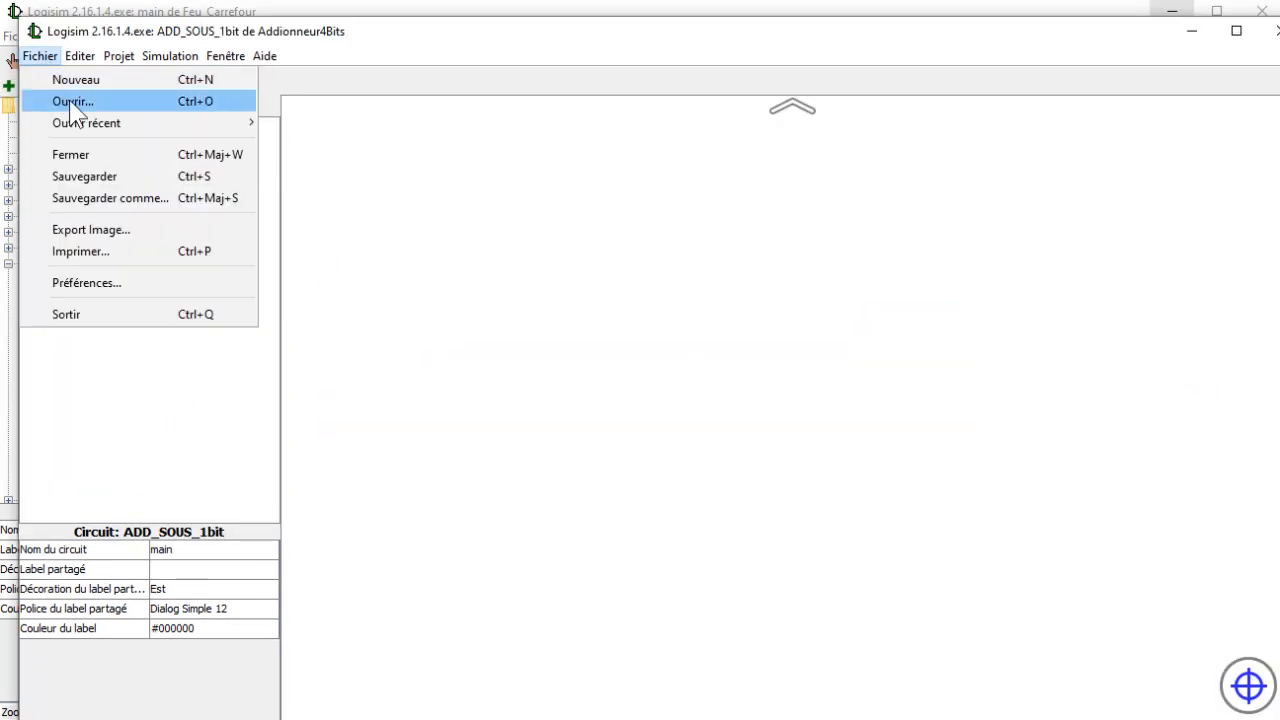
pyautogui.click(71, 104)
pyautogui.click(188, 490)
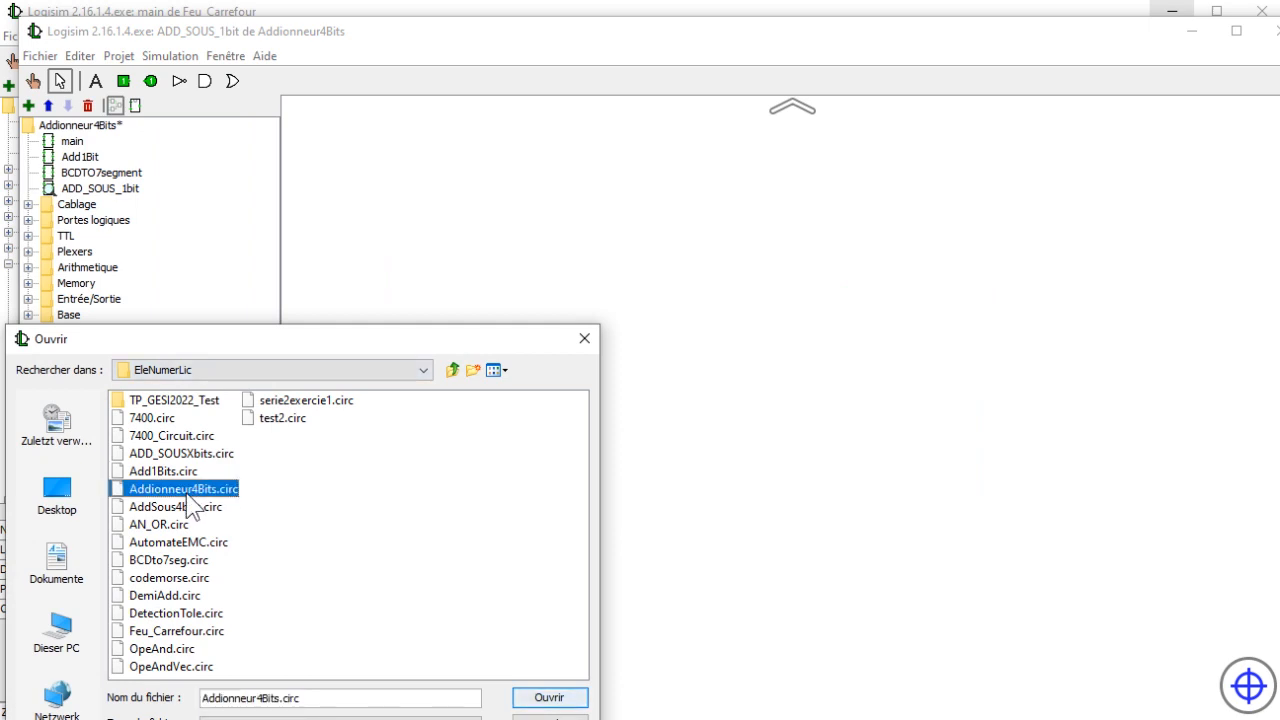
pyautogui.click(549, 697)
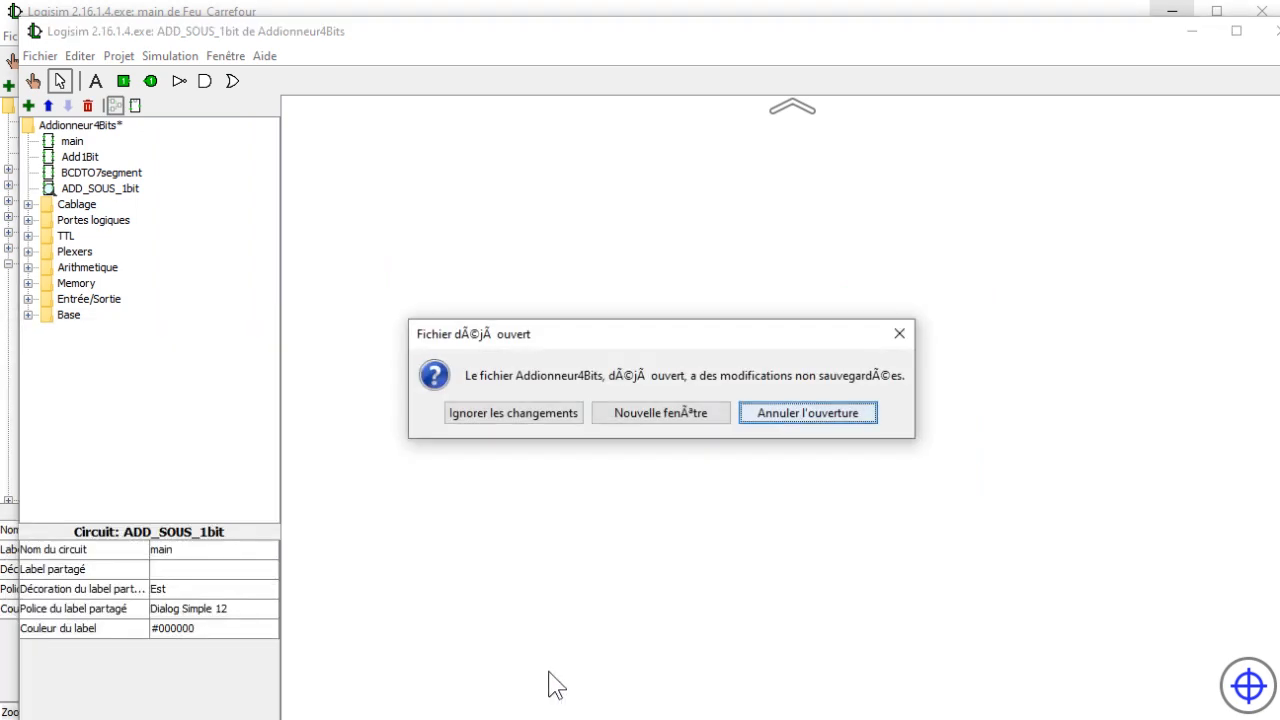
pyautogui.click(558, 415)
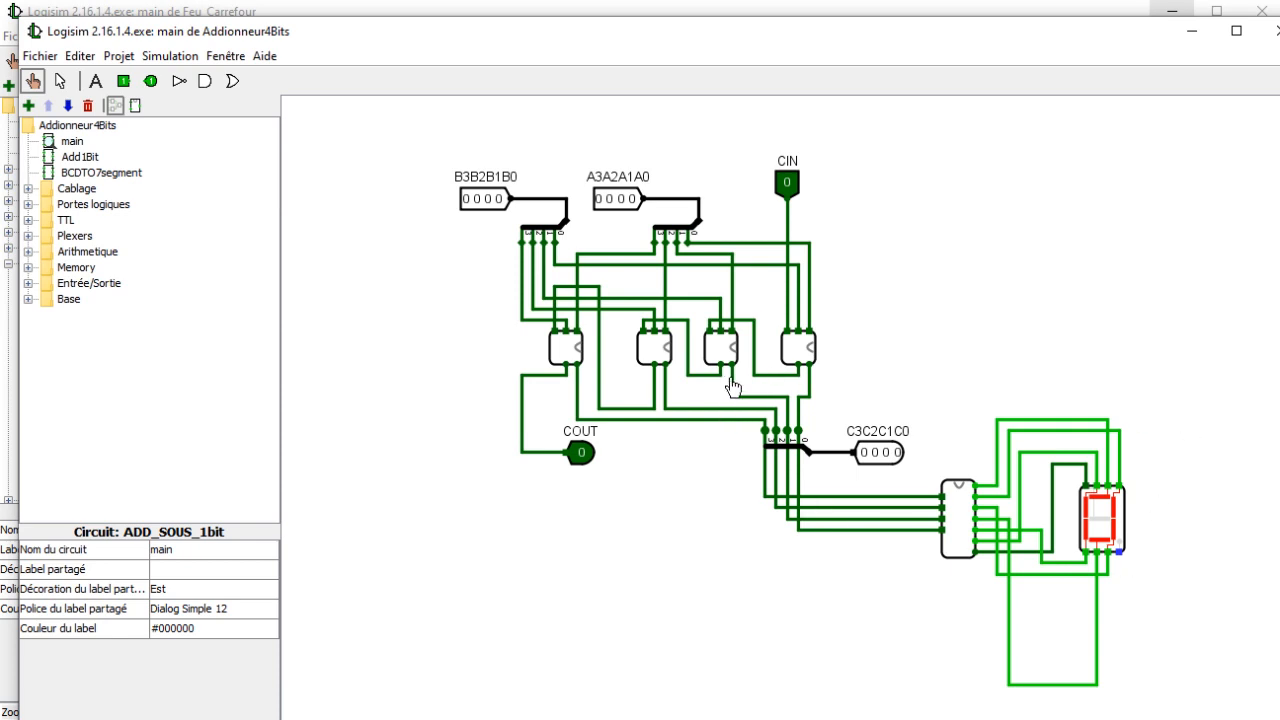
# Examine the Add1Bit and main circuits of Addionneur4Bits, and switch to Microsoft Whiteboard
pyautogui.doubleClick(72, 158)
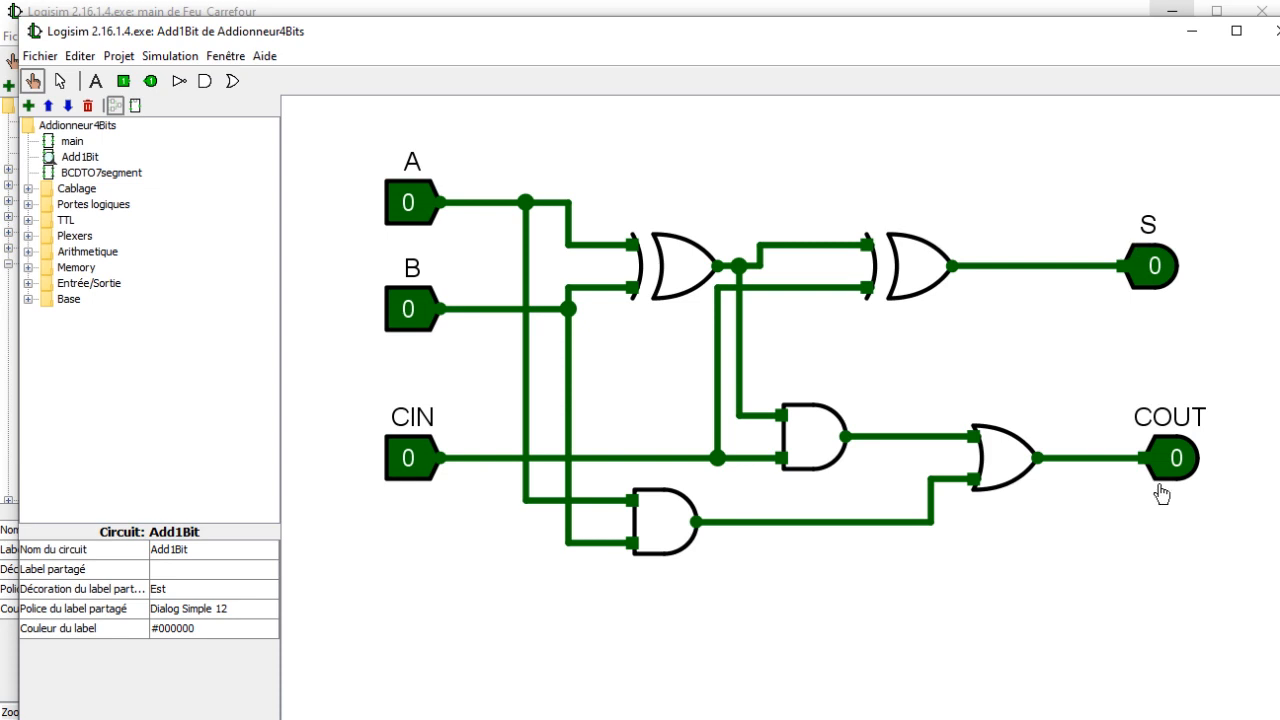
pyautogui.click(78, 157)
pyautogui.doubleClick(70, 141)
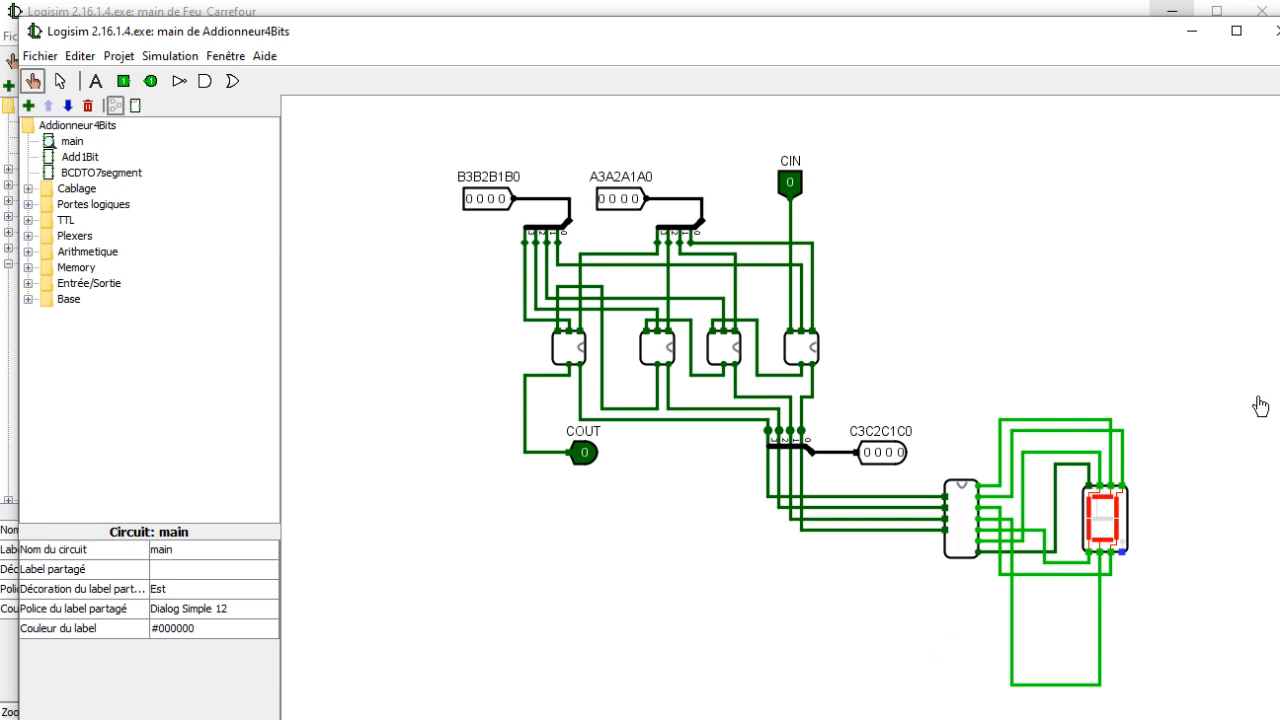
pyautogui.hotkey('alt', 'Tab')
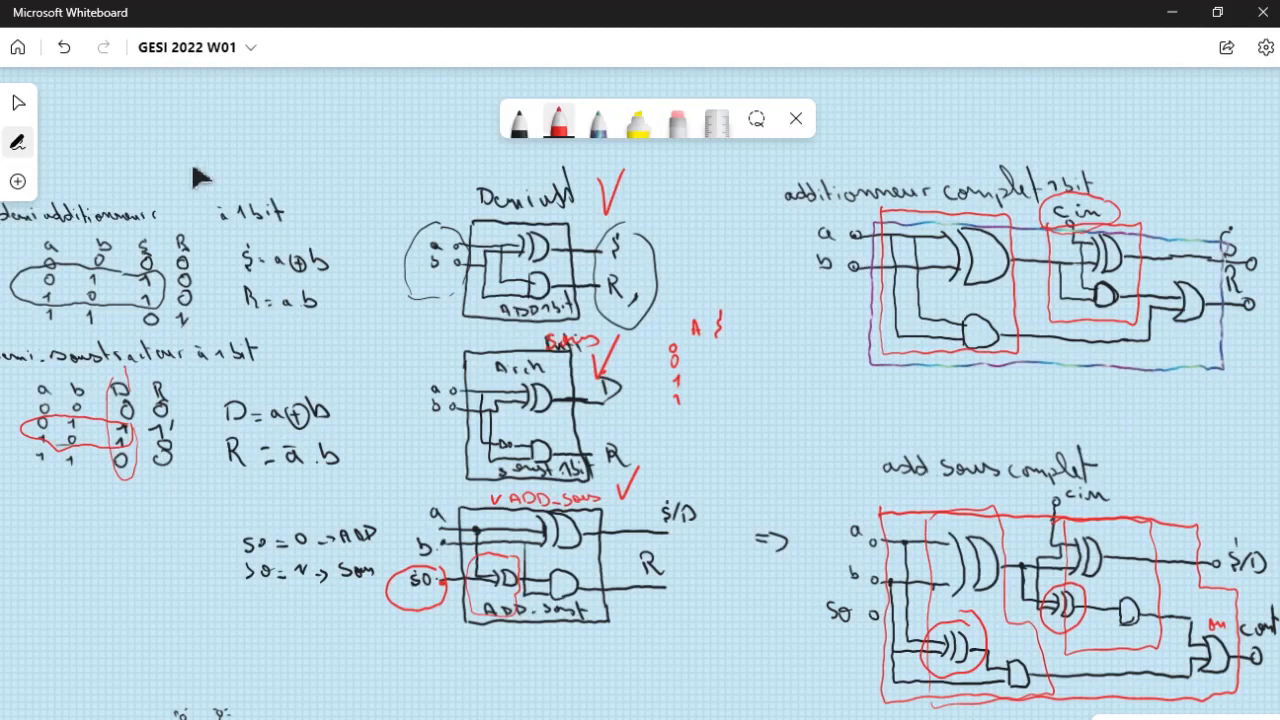